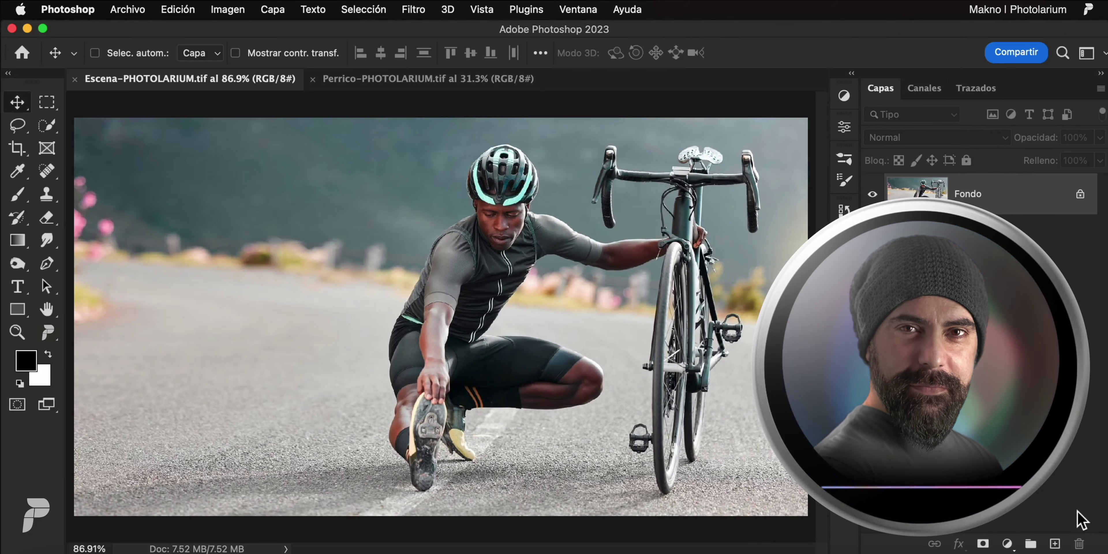
Step: Switch to the Perrico-PHOTOLARIUM.tif document with the helmeted dog
left_click(439, 84)
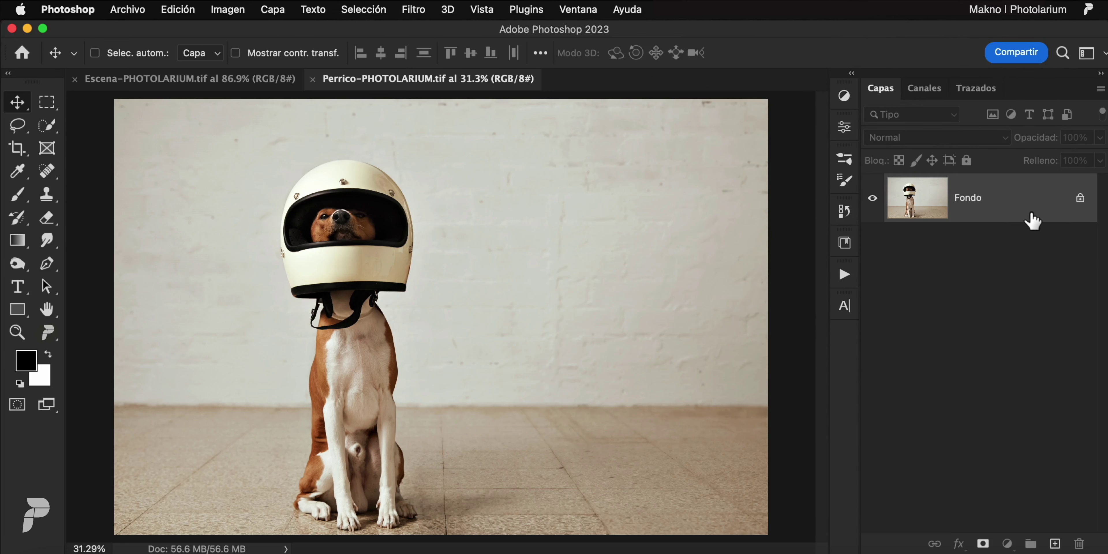
Step: Duplicate the Fondo layer and name the copy Perrico
key("super+j")
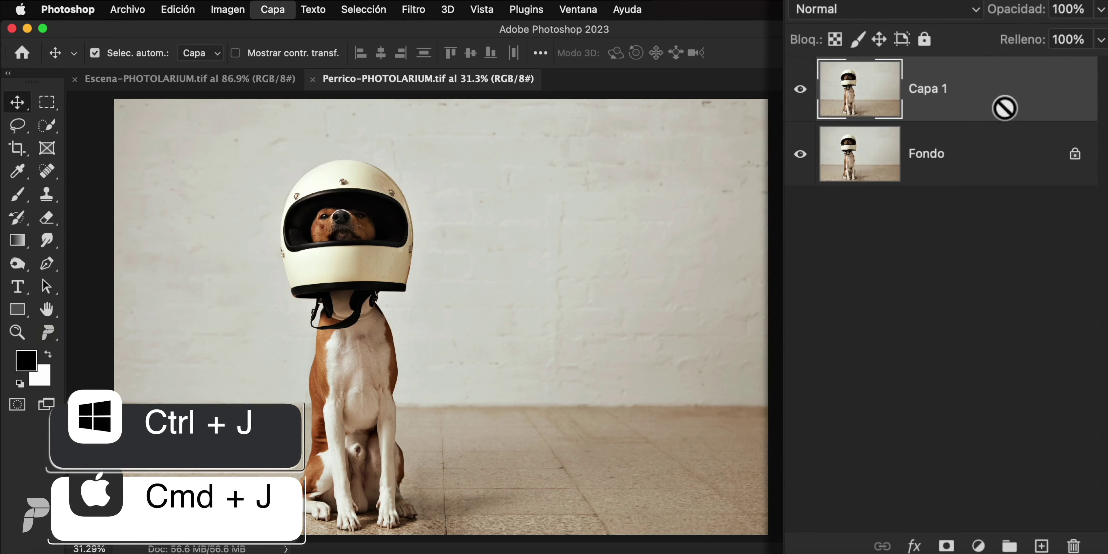
double_click(931, 89)
type("Perric")
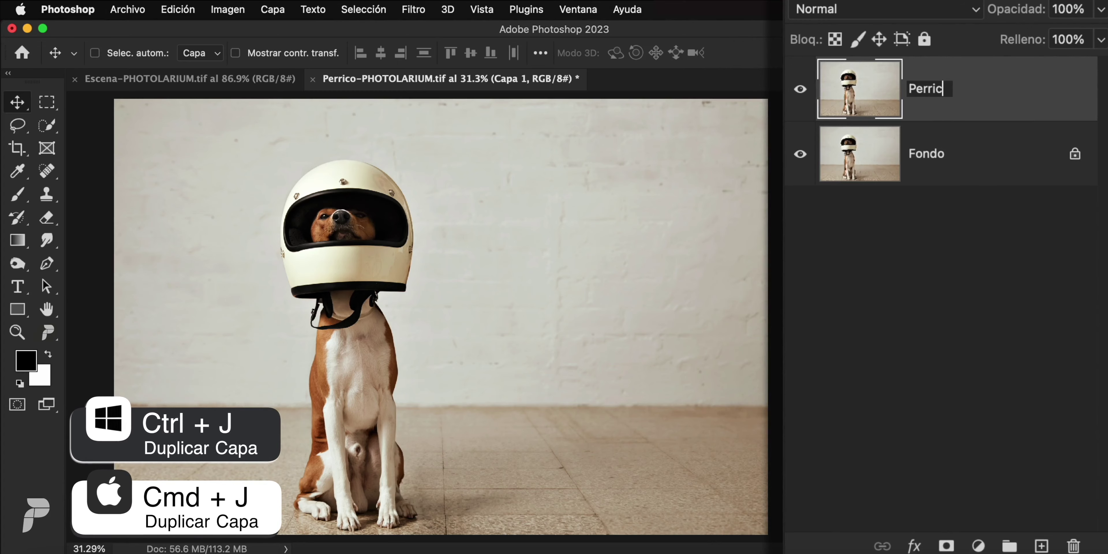
type("o")
key("Return")
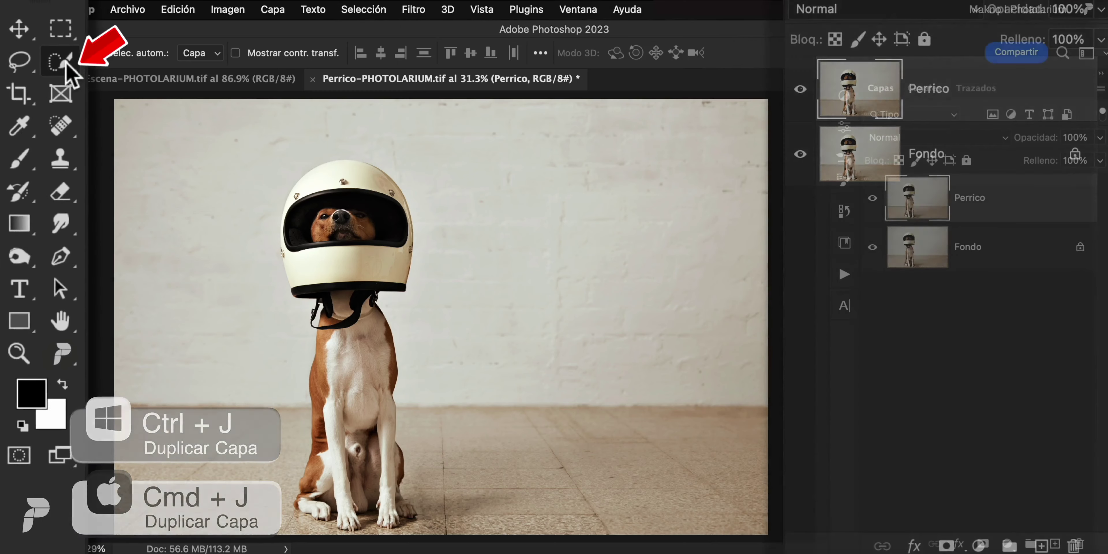
Step: Select the dog with cloud-processed Select Subject and turn it into a layer mask
left_click(62, 77)
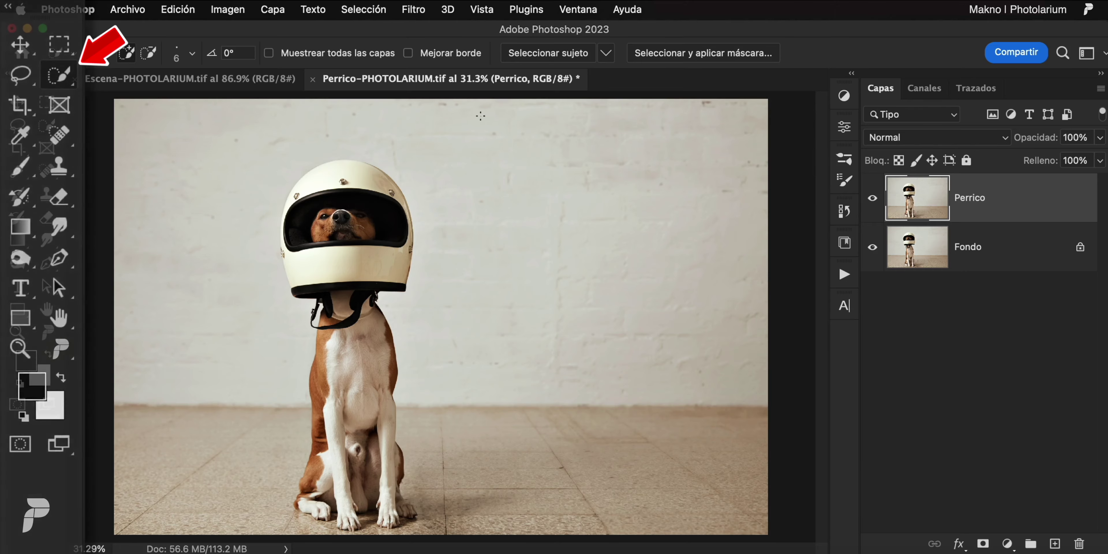
left_click(799, 68)
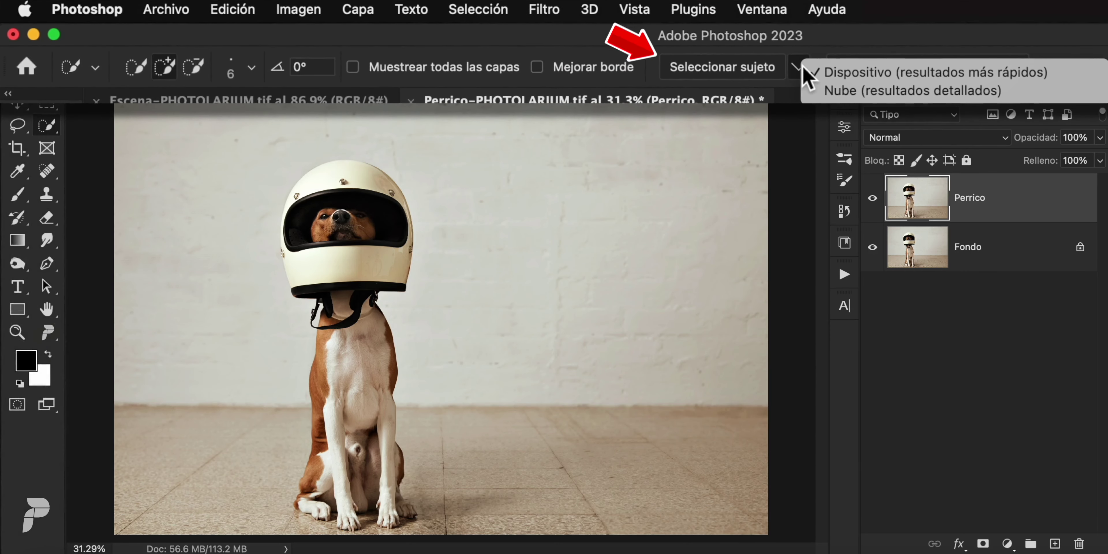
left_click(844, 90)
left_click(759, 75)
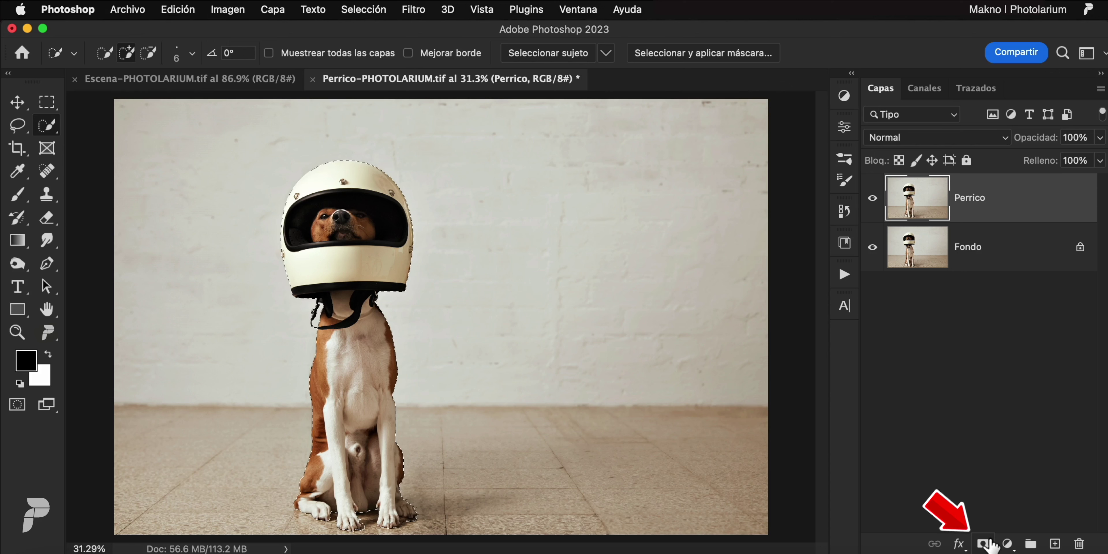
left_click(987, 545)
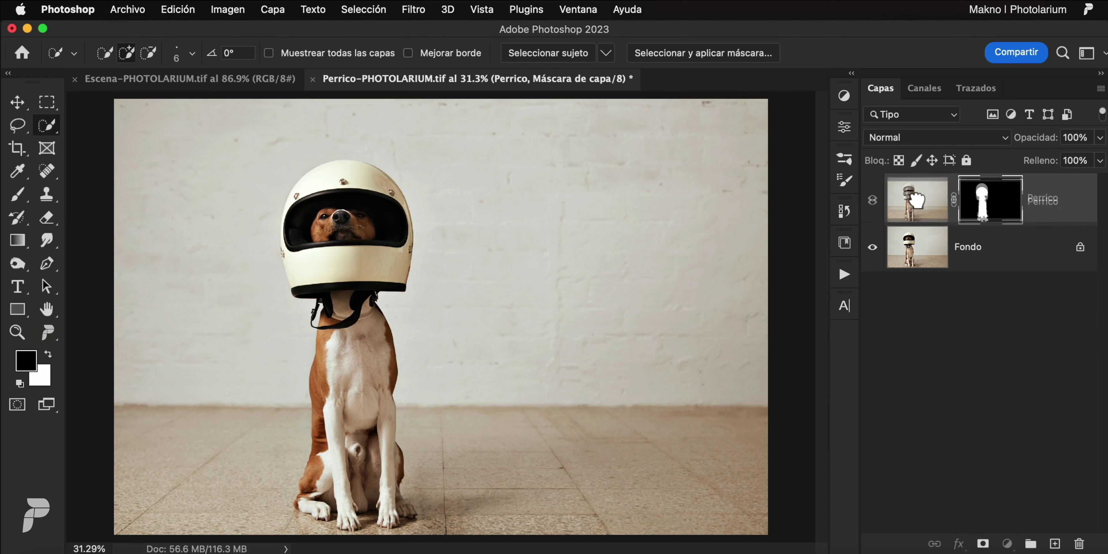
Step: Copy the masked Perrico layer into the Escena scene and move the dog right and lower
mouse_move(920, 203)
left_mouse_down()
mouse_move(241, 84)
mouse_move(294, 322)
left_mouse_up()
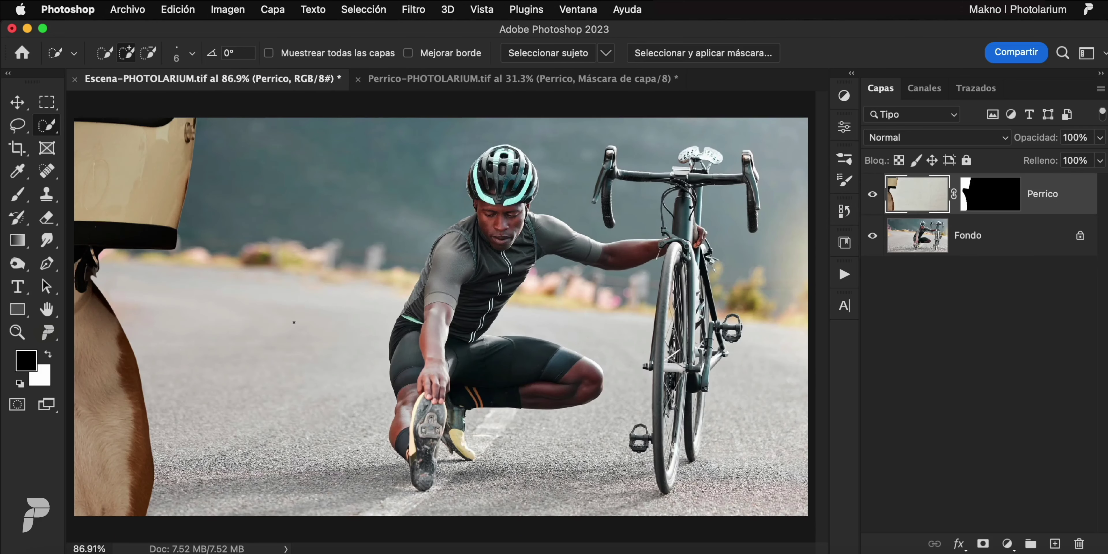
left_click(17, 102)
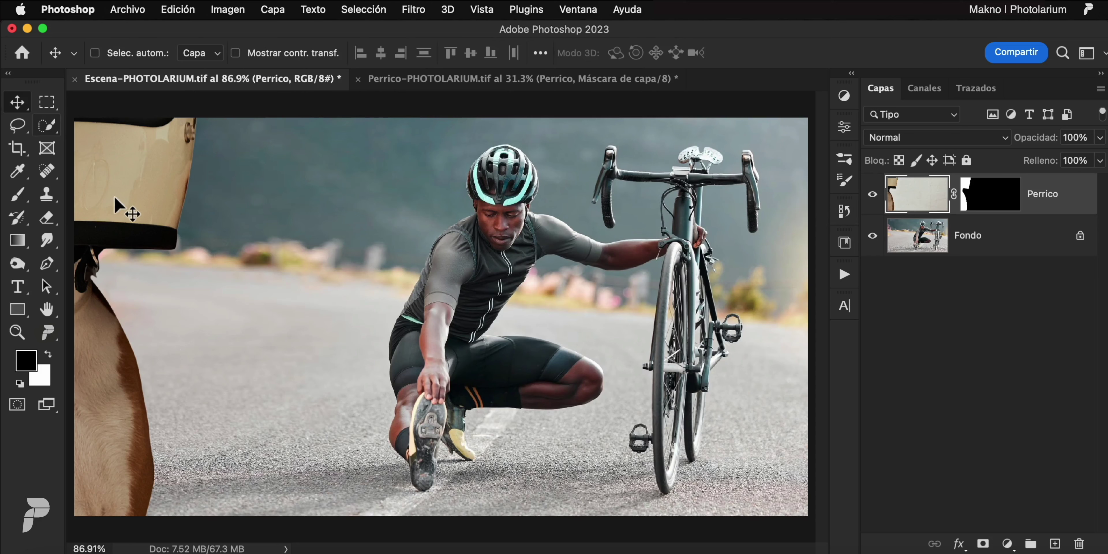
left_click_drag(124, 210, 375, 336)
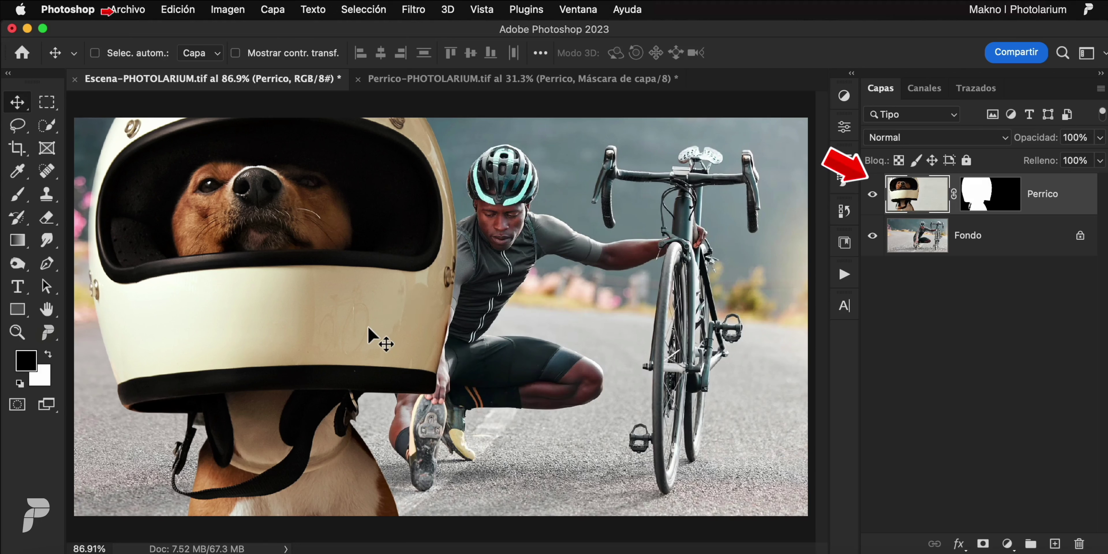
Step: Free-transform the dog down to about 28% and seat it on the road left of the cyclist
left_click(183, 14)
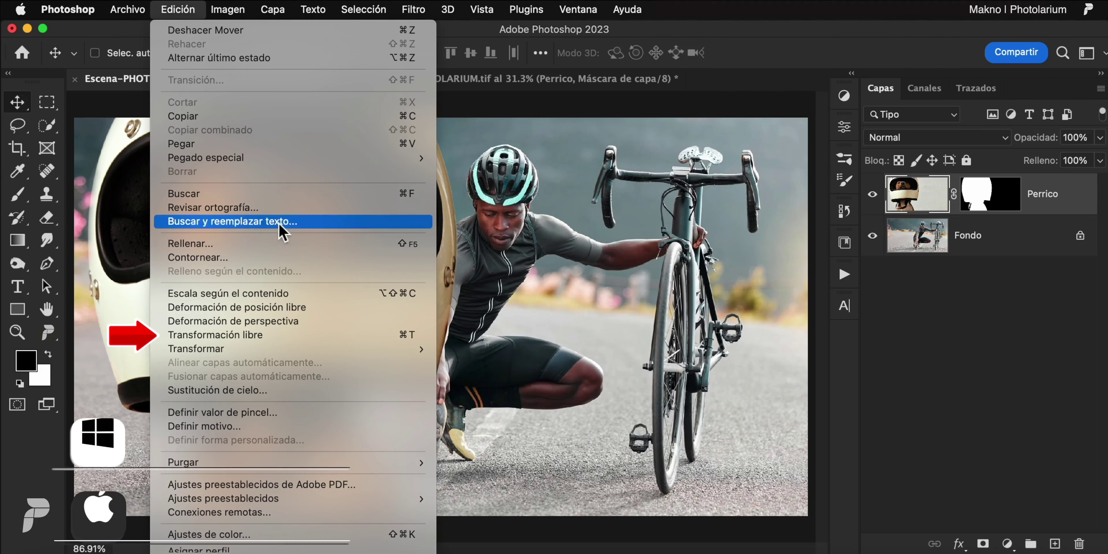
left_click(364, 335)
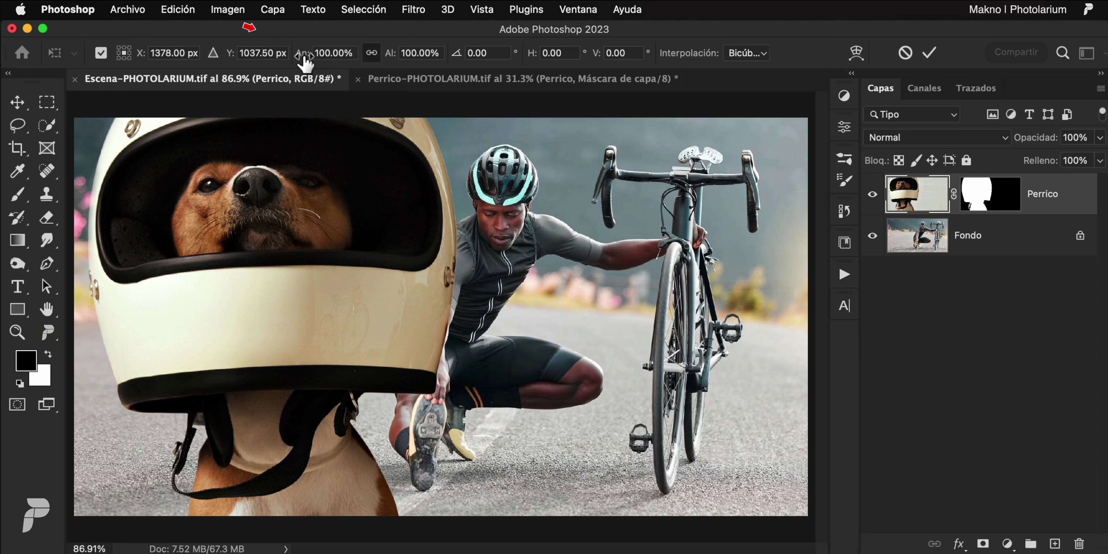
left_click_drag(303, 56, 254, 81)
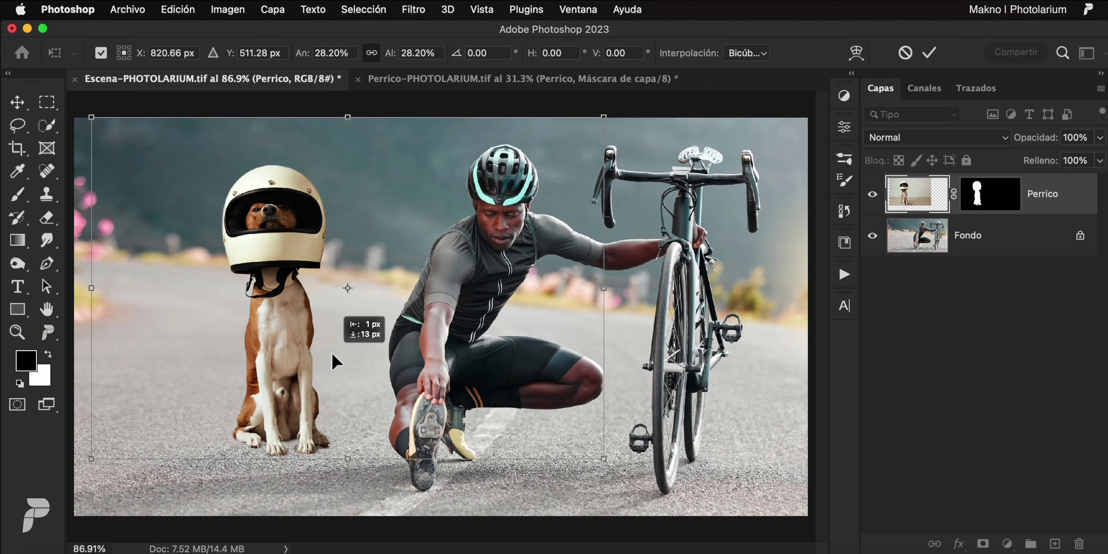
left_click_drag(332, 354, 332, 353)
left_click(929, 53)
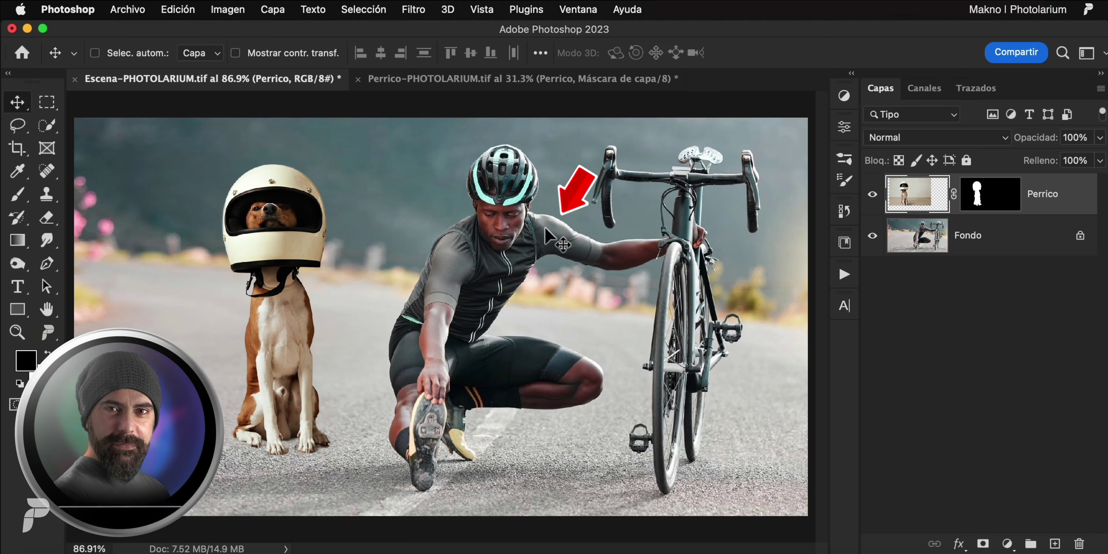
Step: Flip the dog horizontally, shrink it slightly and shift it closer to the cyclist
key("ctrl")
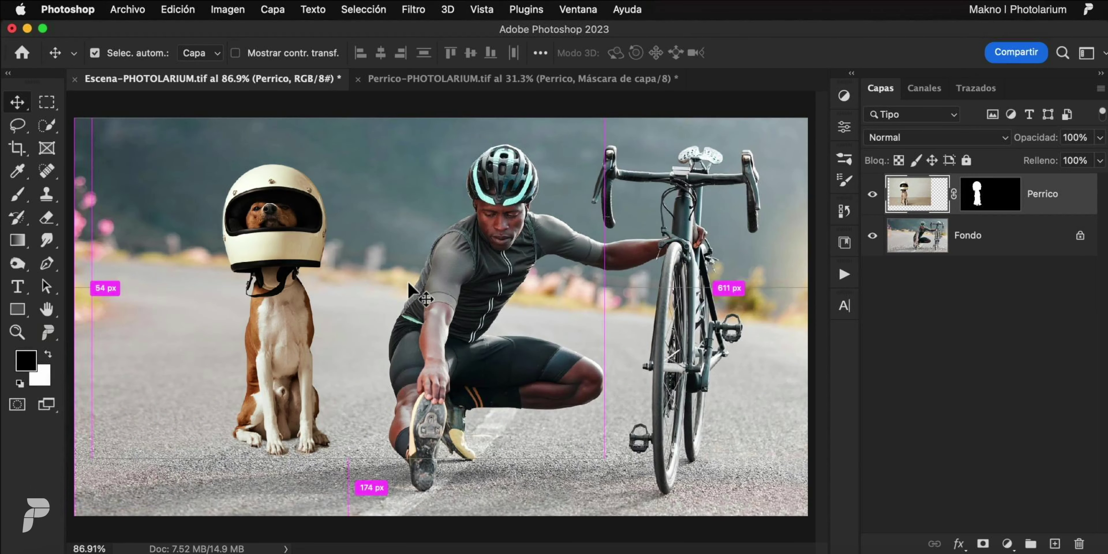
key("ctrl+t")
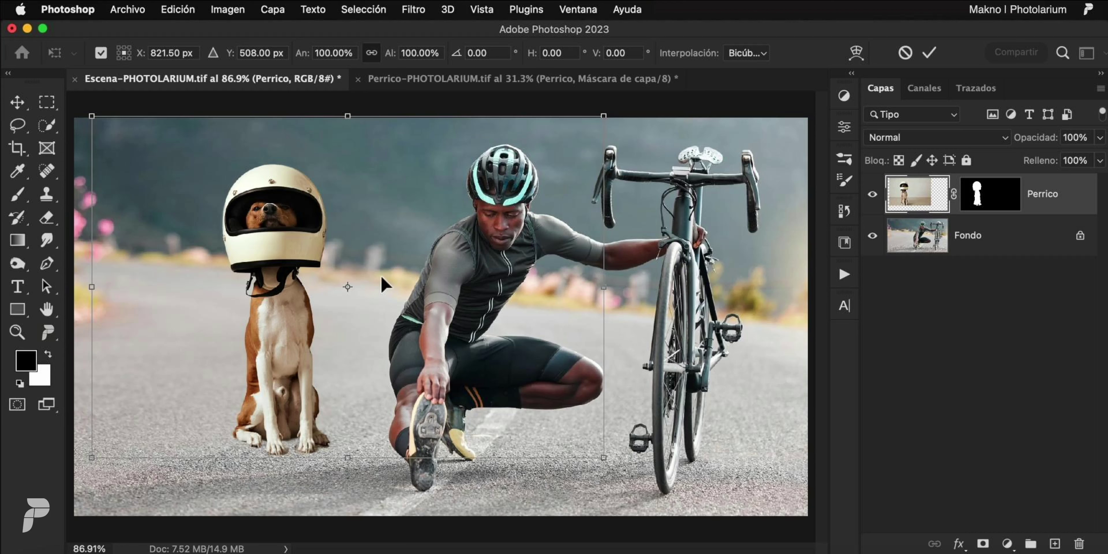
right_click(382, 129)
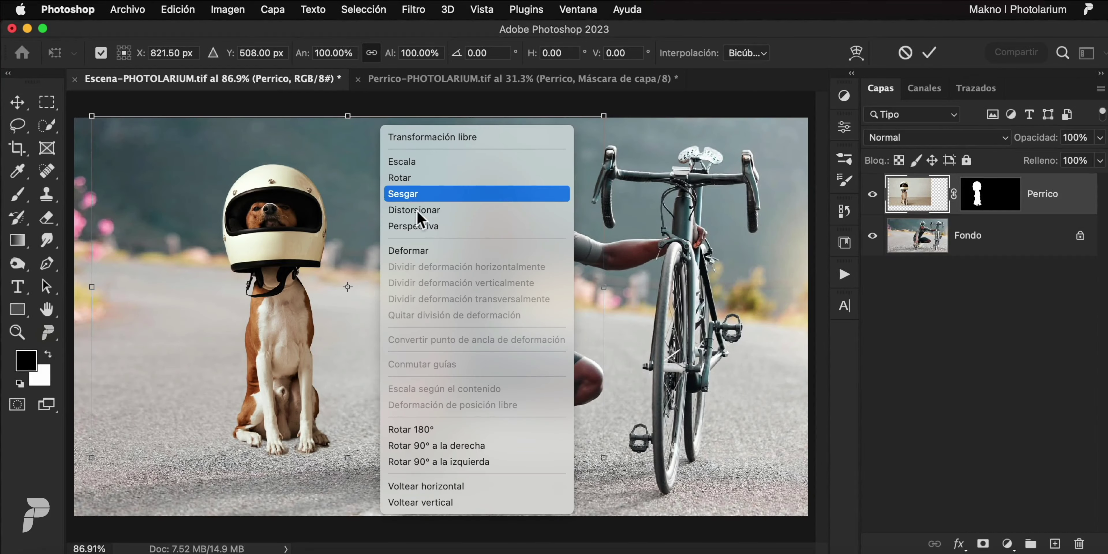
left_click(443, 487)
mouse_move(439, 269)
left_mouse_down()
mouse_move(327, 258)
mouse_move(336, 276)
left_mouse_up()
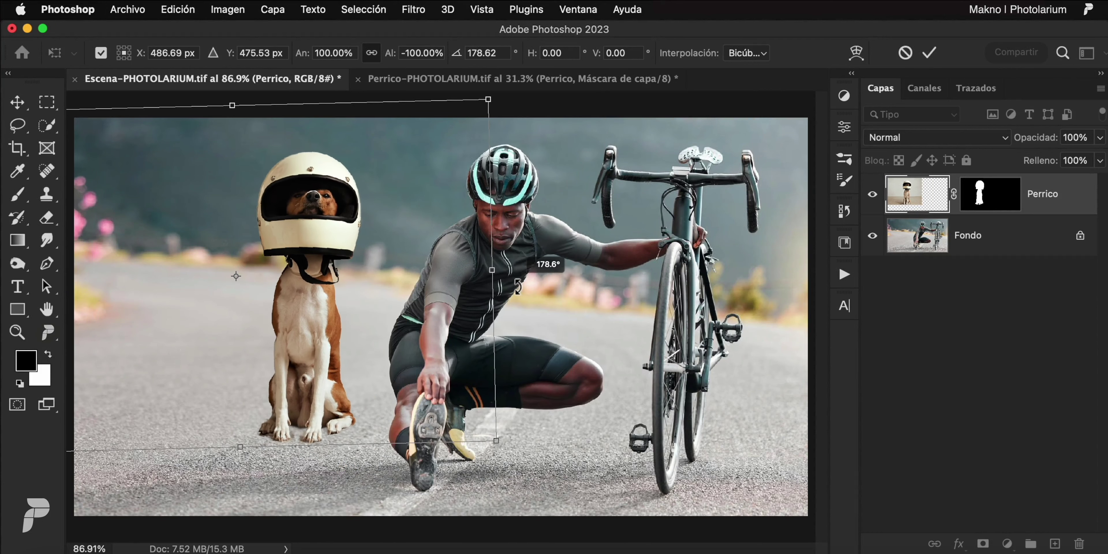
left_click_drag(493, 105, 473, 136)
left_click_drag(383, 278, 386, 279)
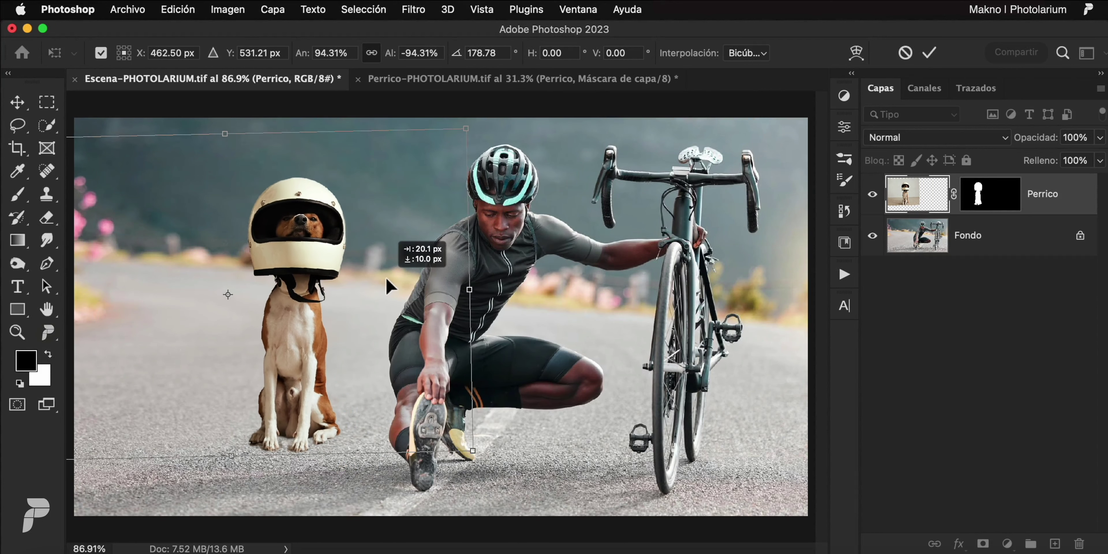
key("Return")
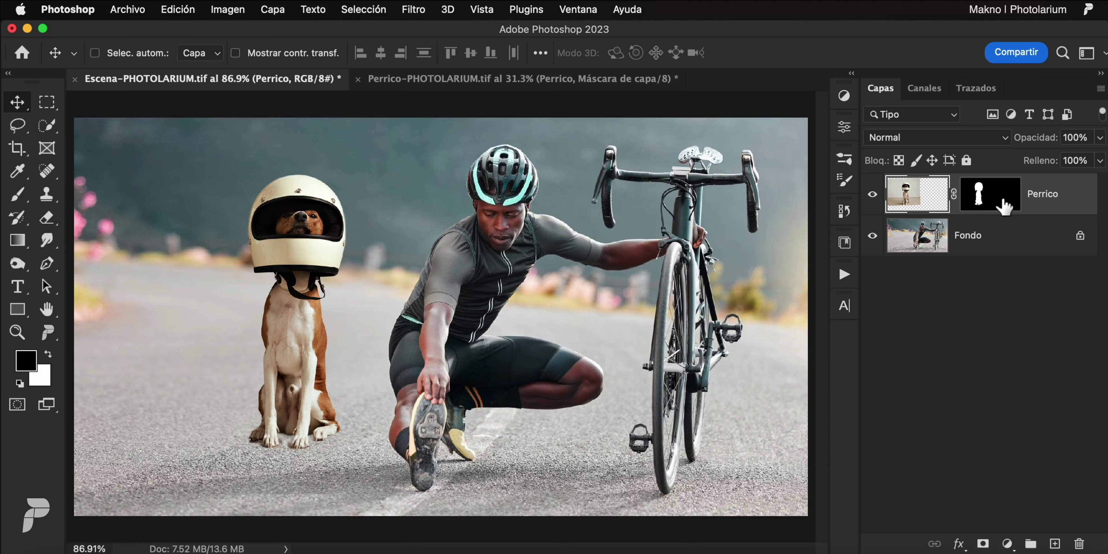
Step: Load the Perrico mask as a selection and add a new layer named Sombra above it
left_click(1003, 209)
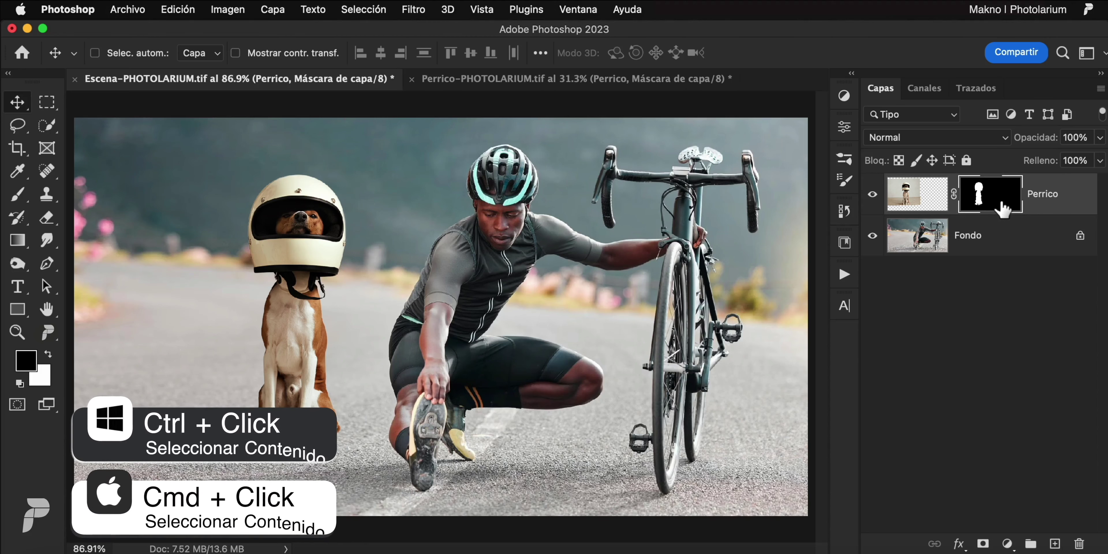
left_click(989, 194, "super")
left_click(1056, 544)
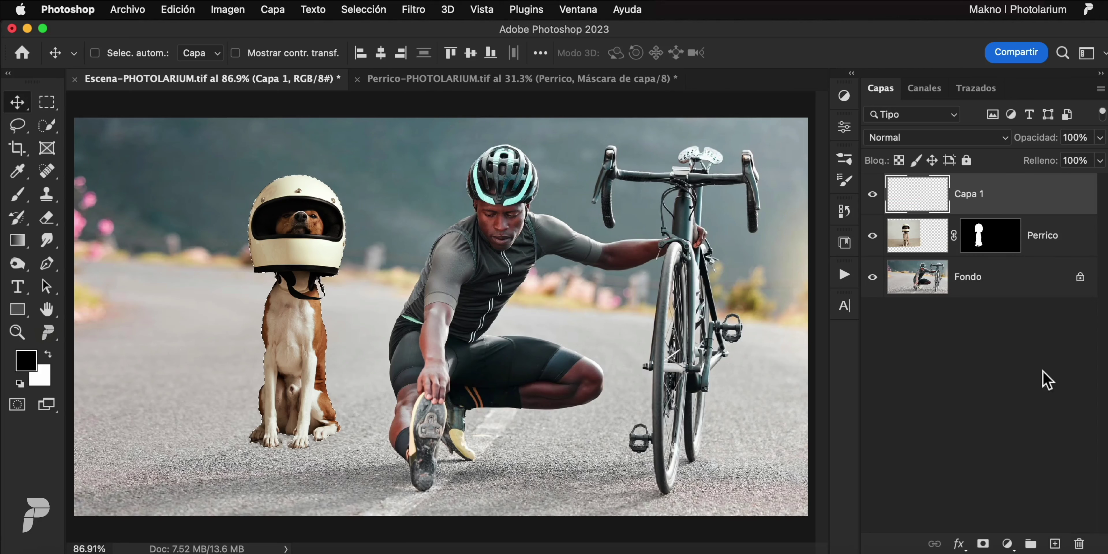
double_click(971, 194)
type("Sombra")
key("Return")
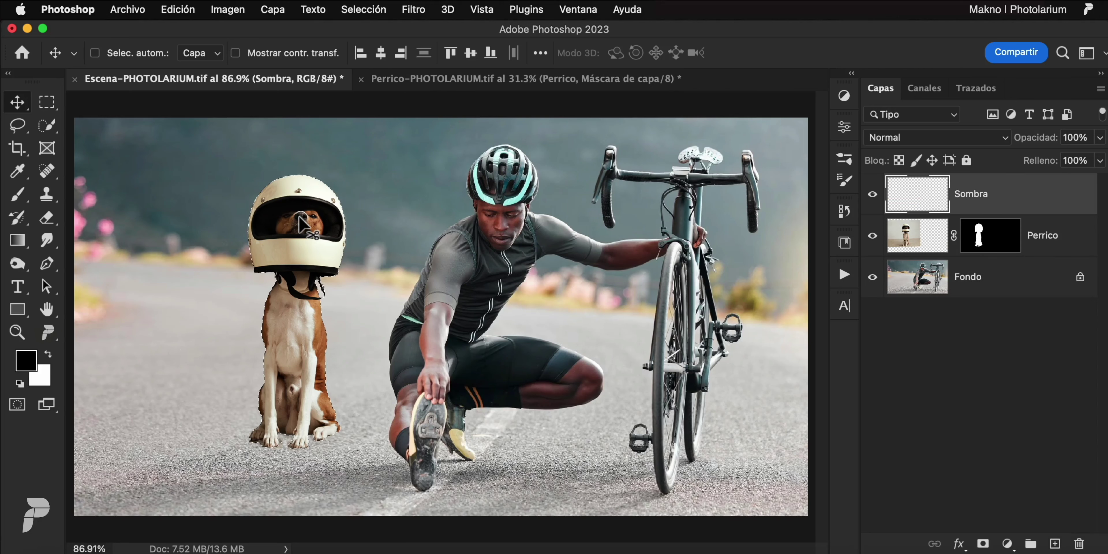
Step: Fill the dog-shaped selection on the Sombra layer with solid black
left_click(178, 9)
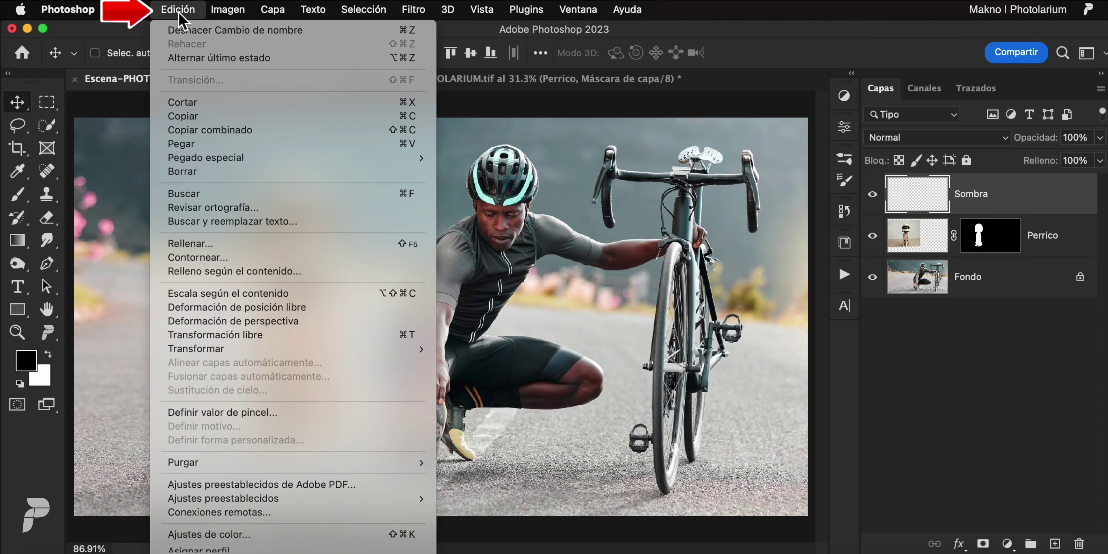
left_click(366, 248)
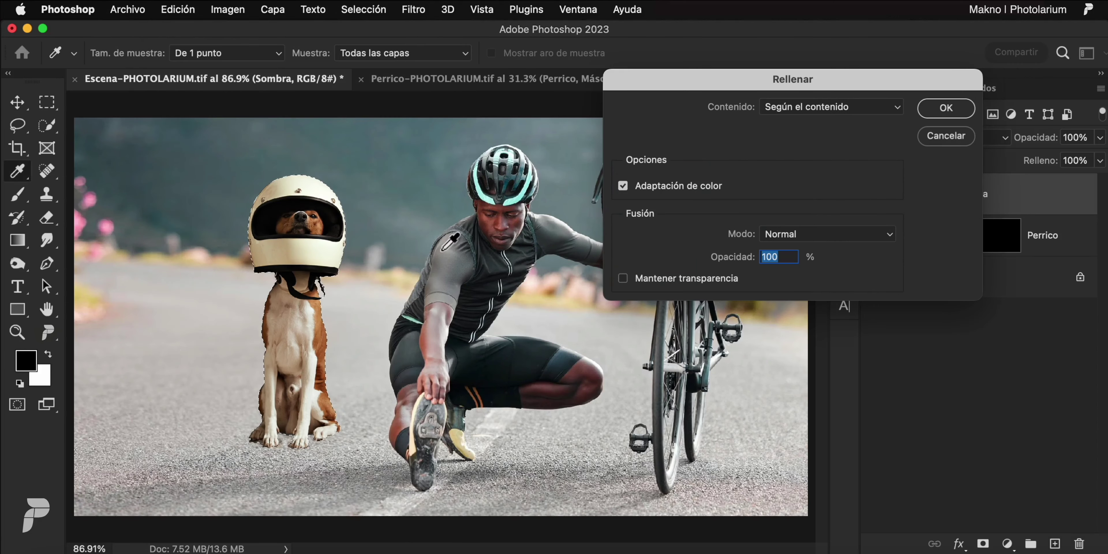
left_click(896, 112)
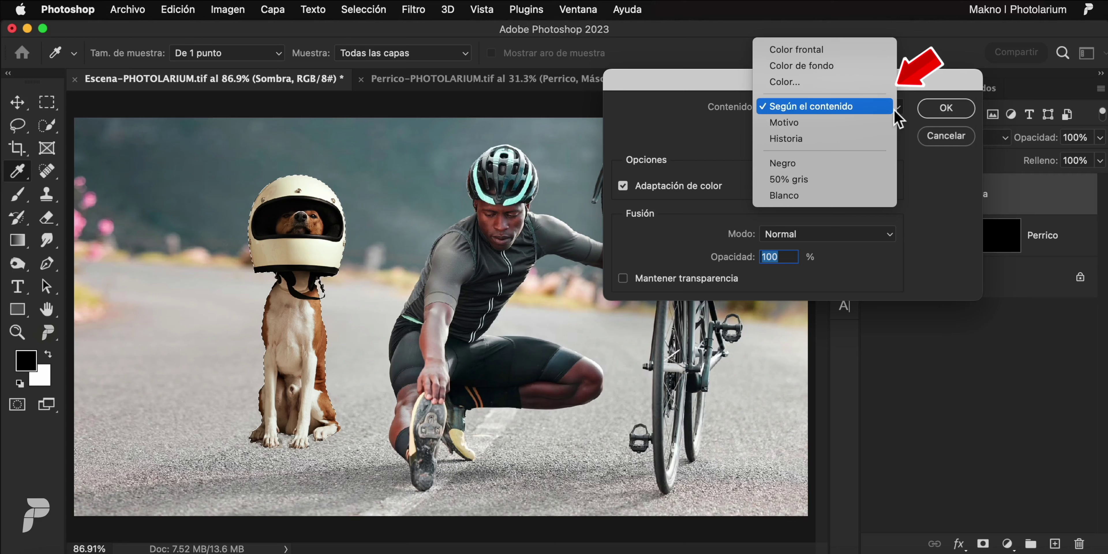
left_click(864, 164)
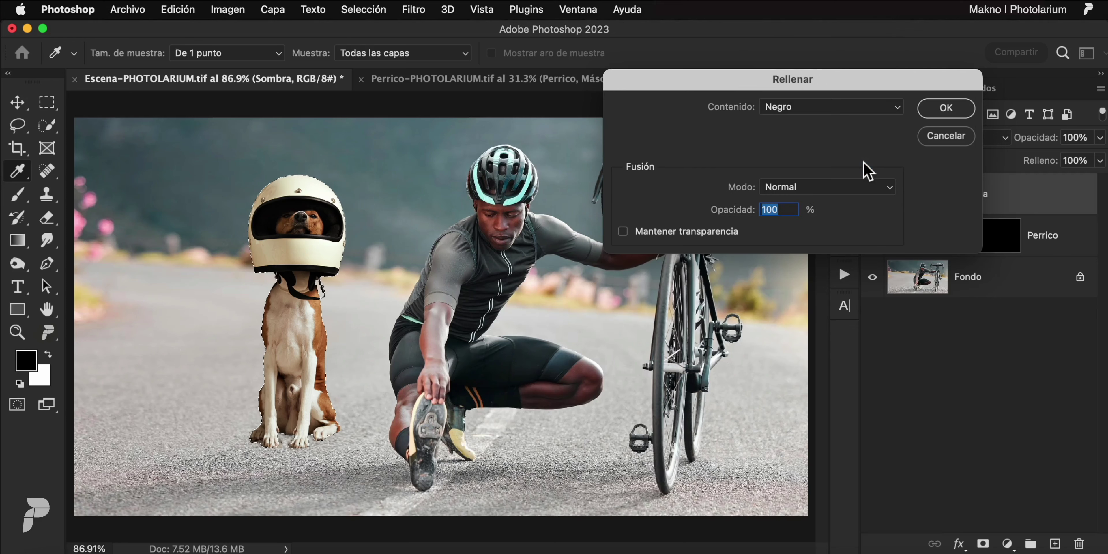
left_click(945, 113)
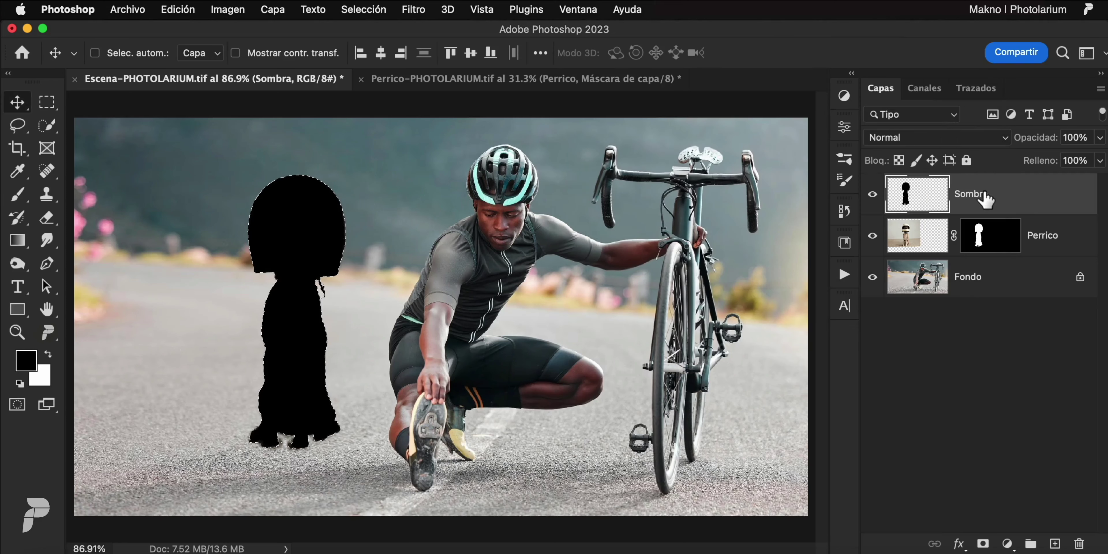
left_click(365, 11)
Step: Deselect, place Sombra beneath Perrico, and start free-transforming the black silhouette
left_click(502, 45)
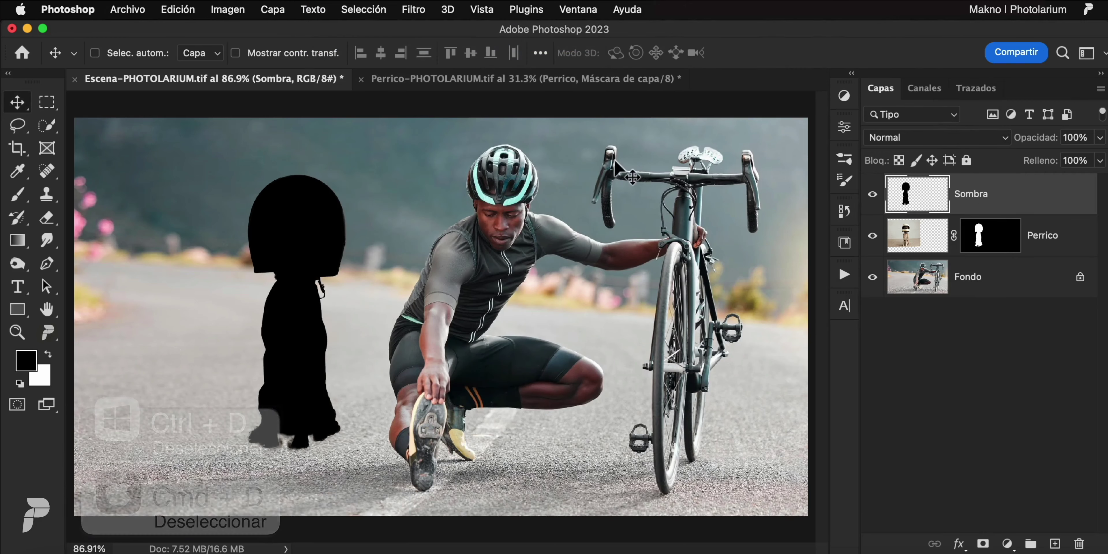
left_click_drag(1048, 203, 1049, 260)
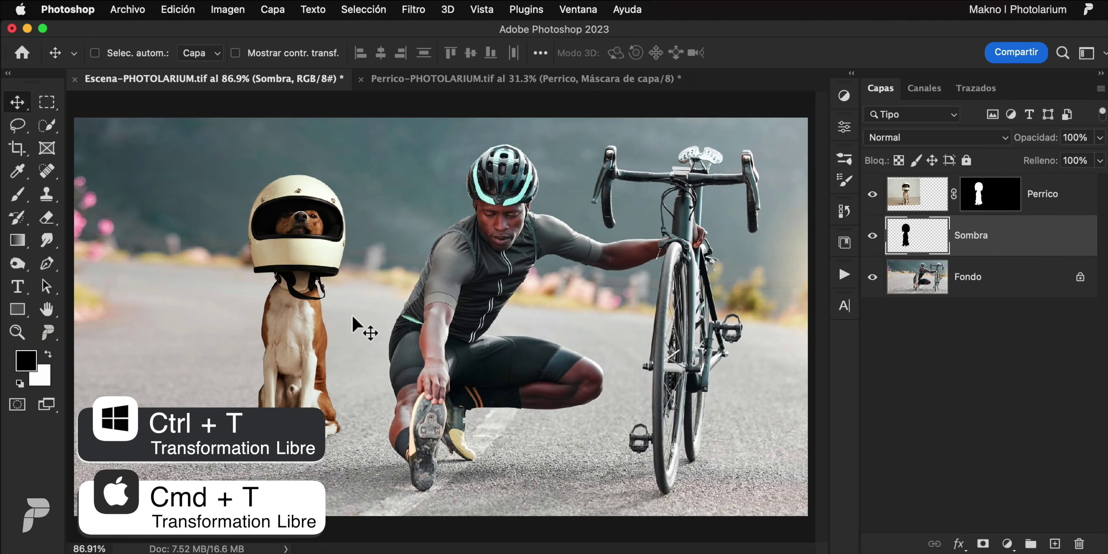
key("super+t")
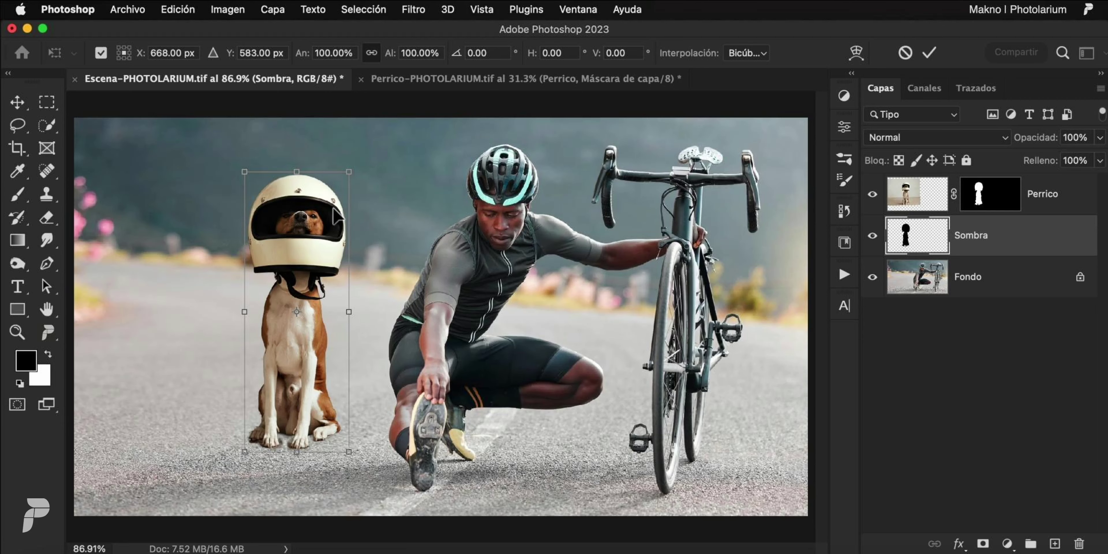
Step: Distort the black silhouette into a flat shadow stretching left along the road from the dog's feet
right_click(316, 197)
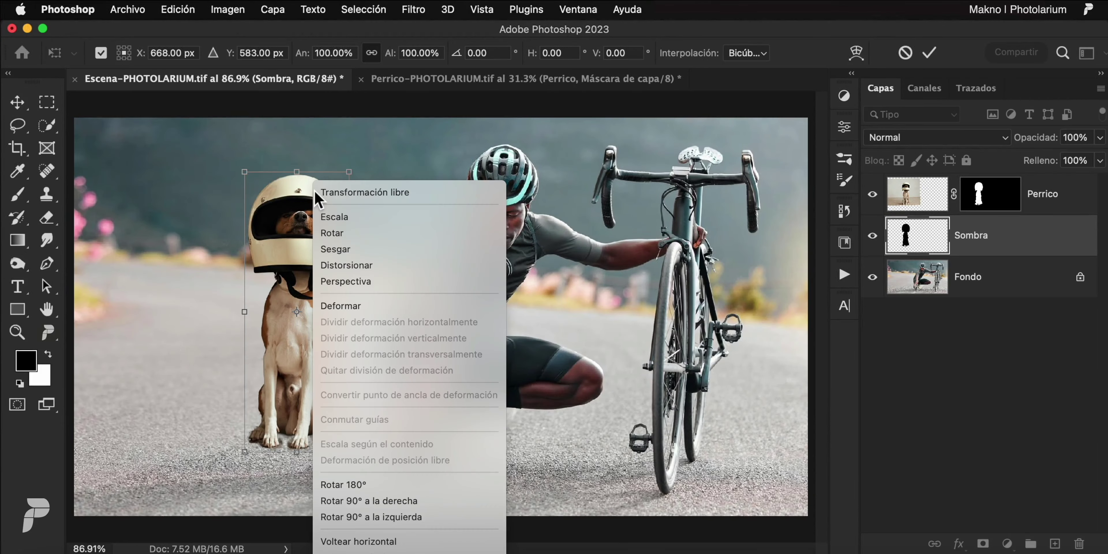
left_click(347, 265)
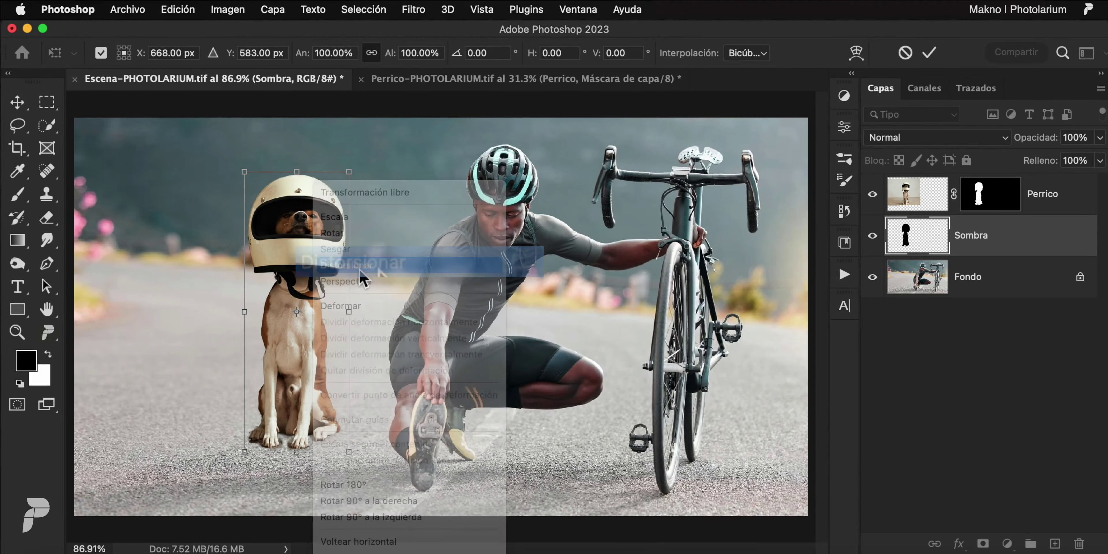
left_click_drag(273, 157, 49, 463)
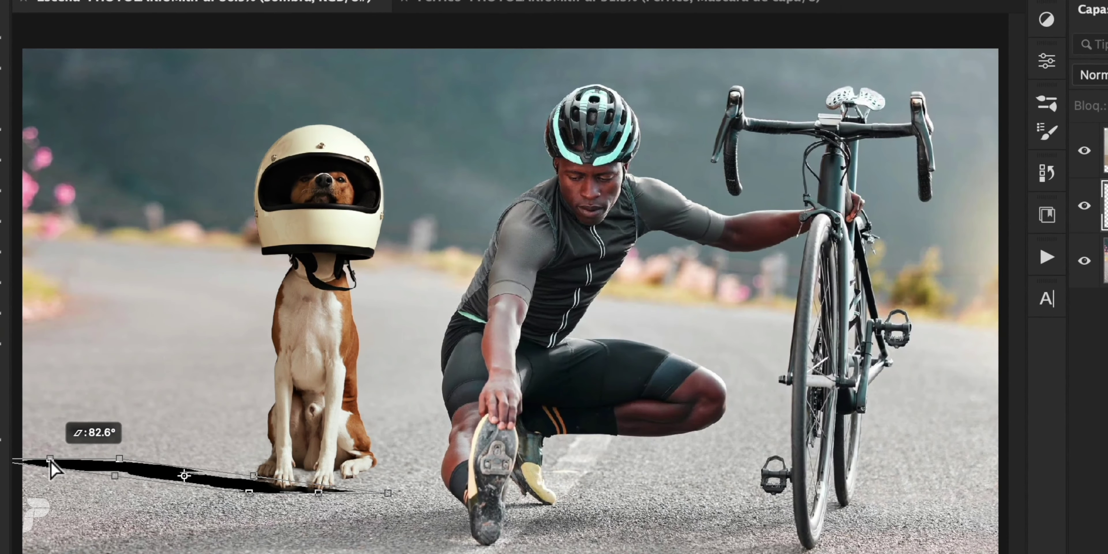
left_click_drag(388, 493, 389, 471)
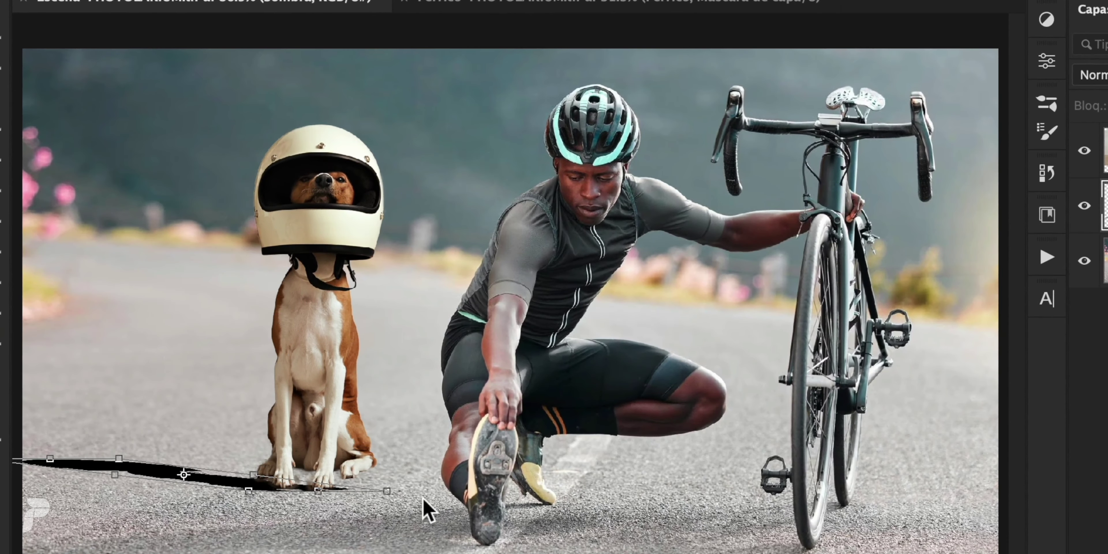
left_click_drag(287, 488, 313, 478)
mouse_move(15, 458)
left_mouse_down()
mouse_move(61, 473)
mouse_move(43, 471)
left_mouse_up()
left_click_drag(323, 475, 295, 472)
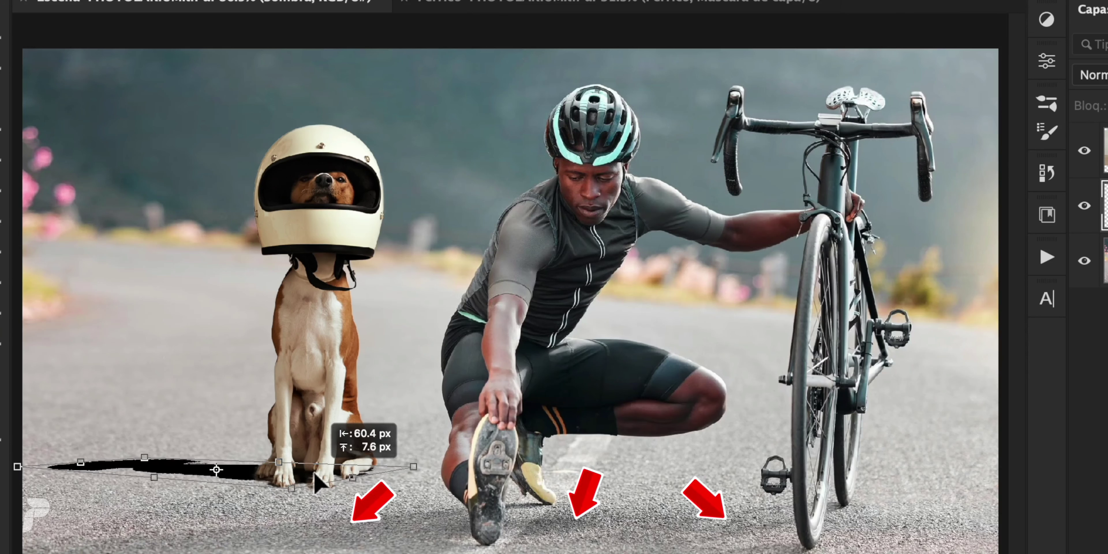
left_click_drag(115, 465, 49, 471)
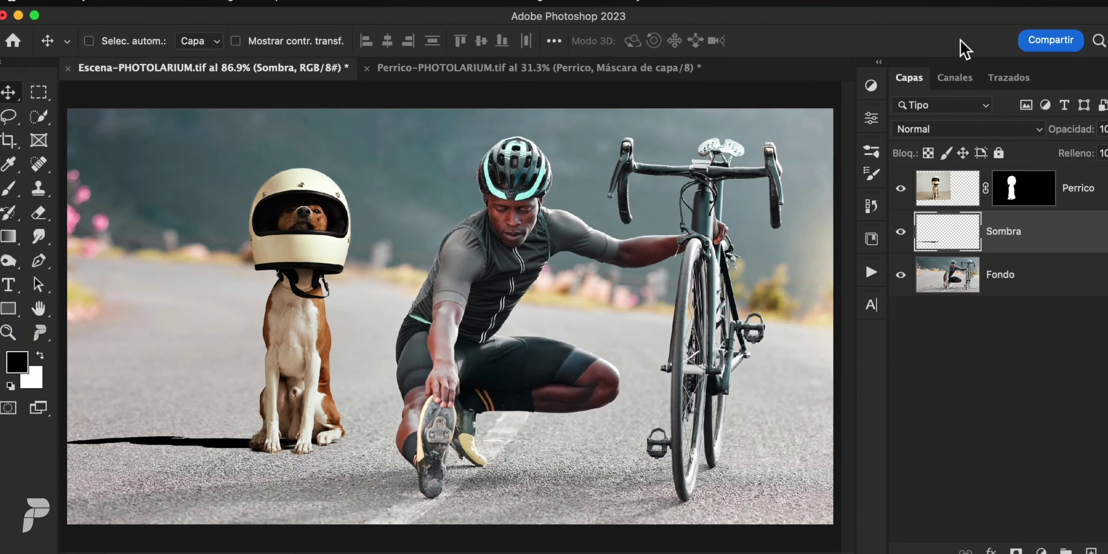
left_click(937, 53)
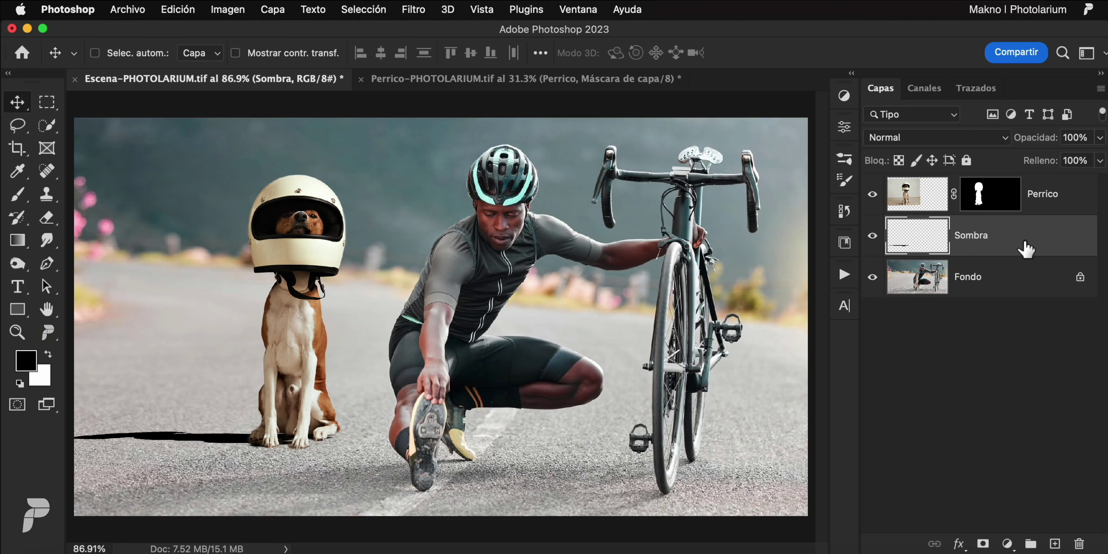
Step: Set up a soft eraser at 0% hardness and 462 px, undoing a too-strong first erase
left_click(45, 223)
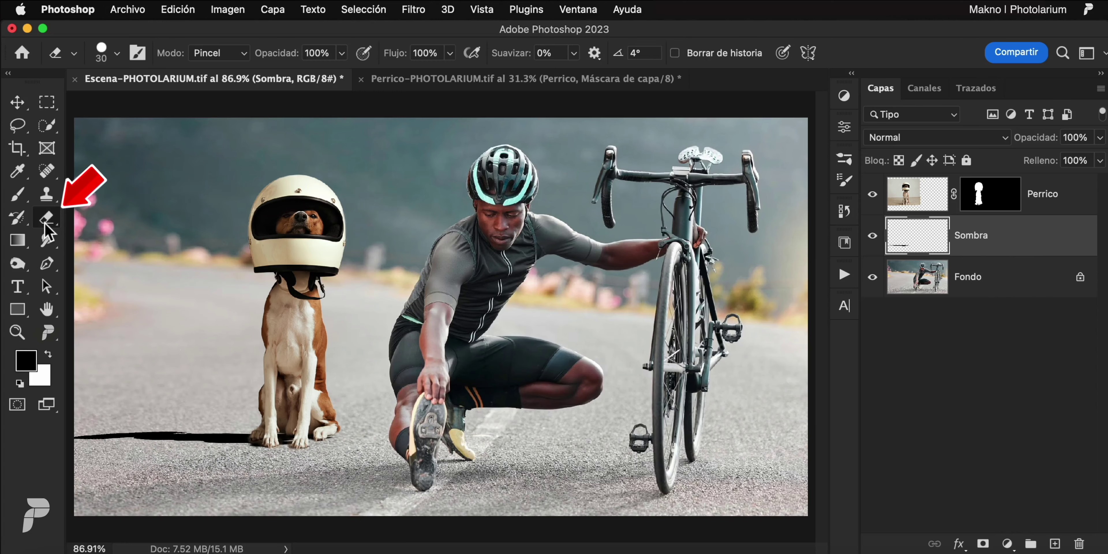
right_click(210, 310)
left_click_drag(406, 358, 290, 358)
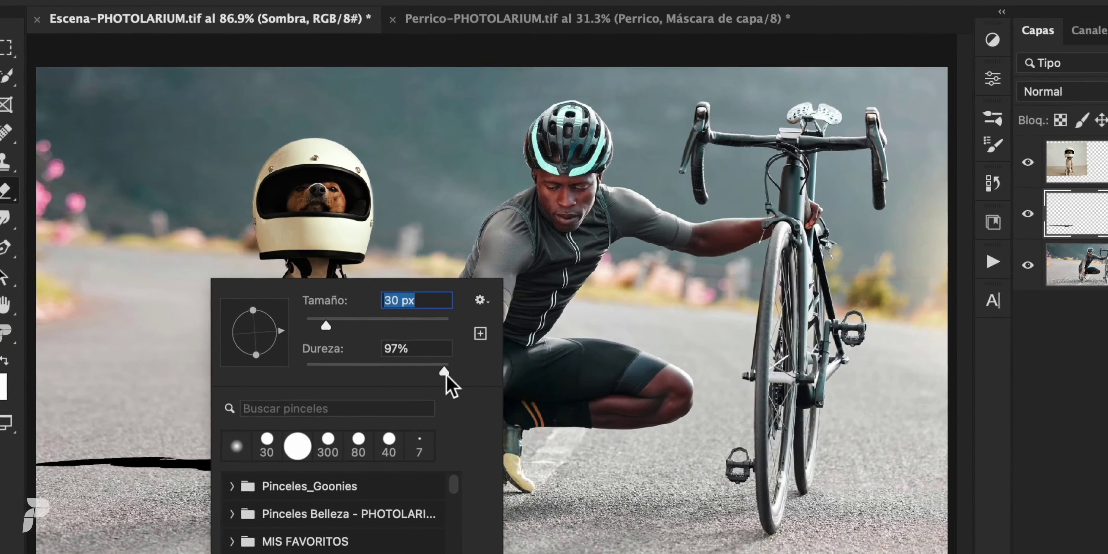
left_click_drag(333, 325, 447, 327)
key("Return")
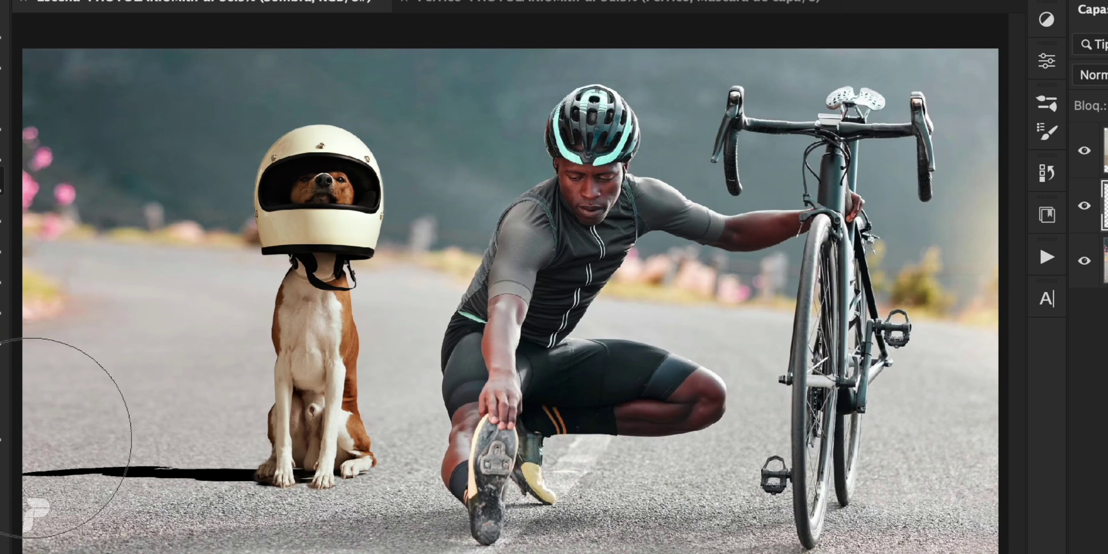
mouse_move(85, 442)
left_mouse_down()
mouse_move(124, 450)
mouse_move(51, 443)
left_mouse_up()
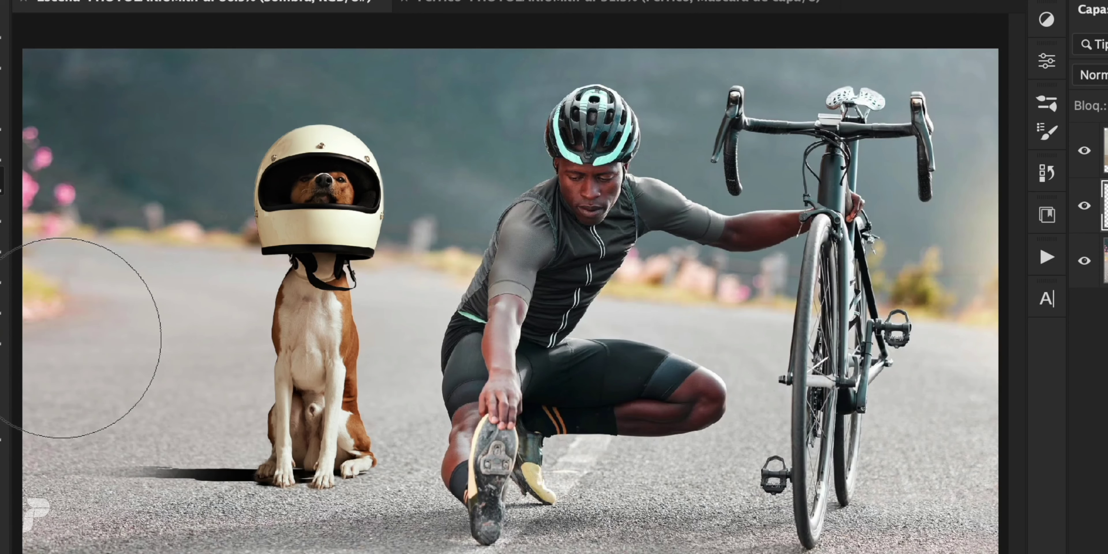
key("ctrl+z")
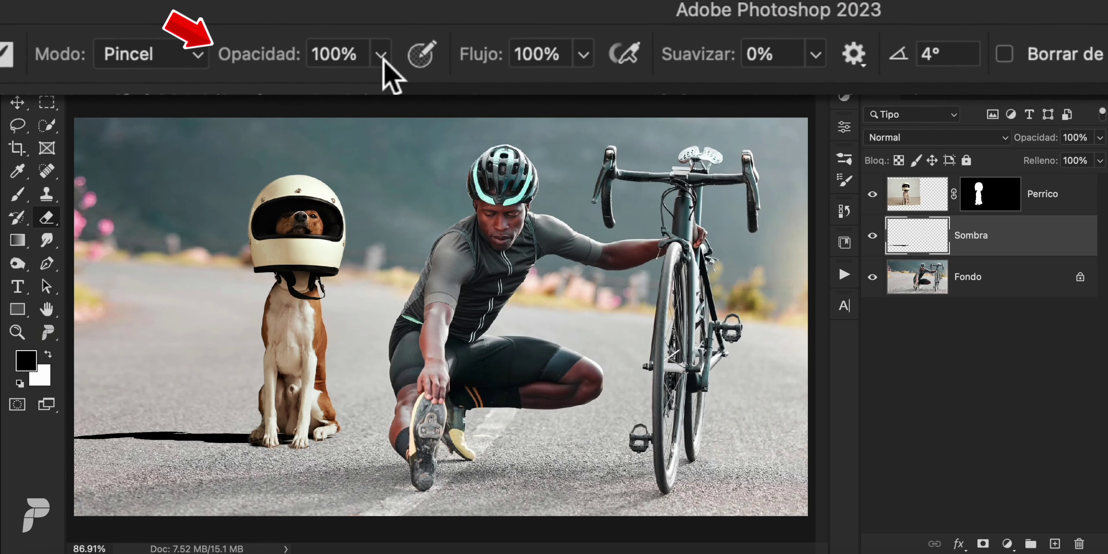
Step: Erase the shadow's left end at 19% opacity so it fades softly toward grey
left_click(381, 58)
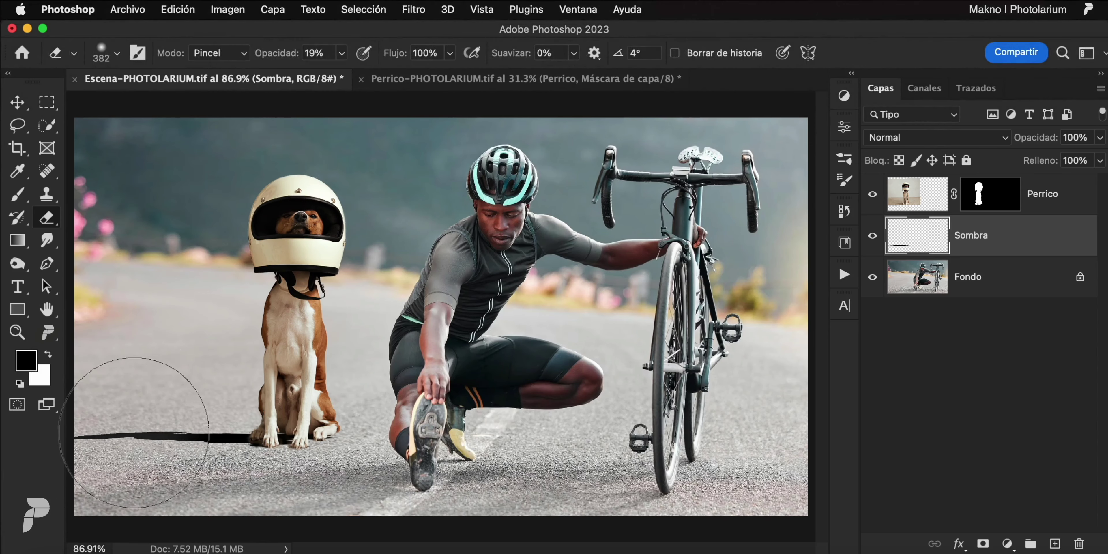
left_click_drag(69, 432, 206, 435)
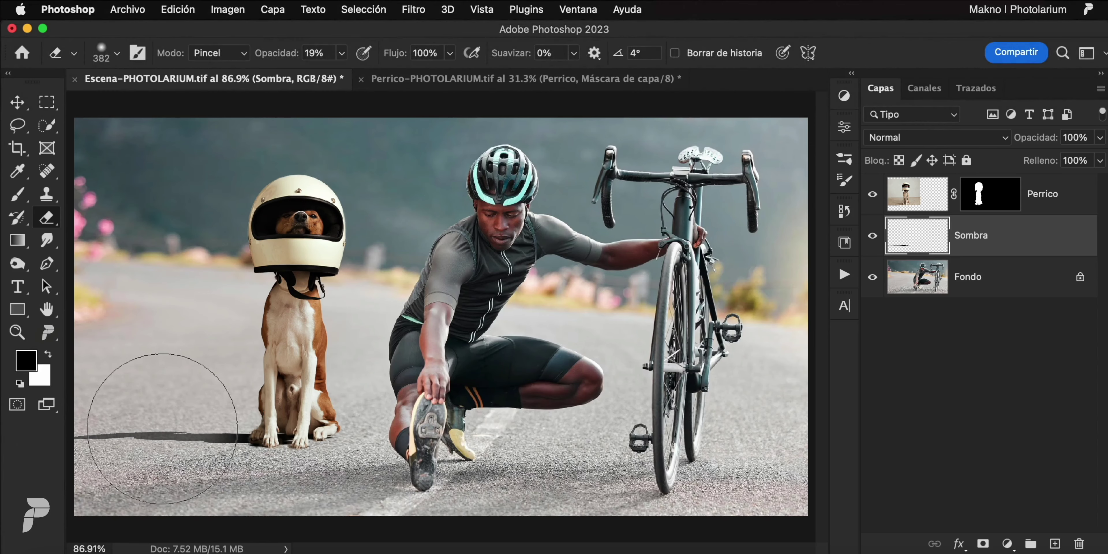
left_click_drag(78, 431, 129, 431)
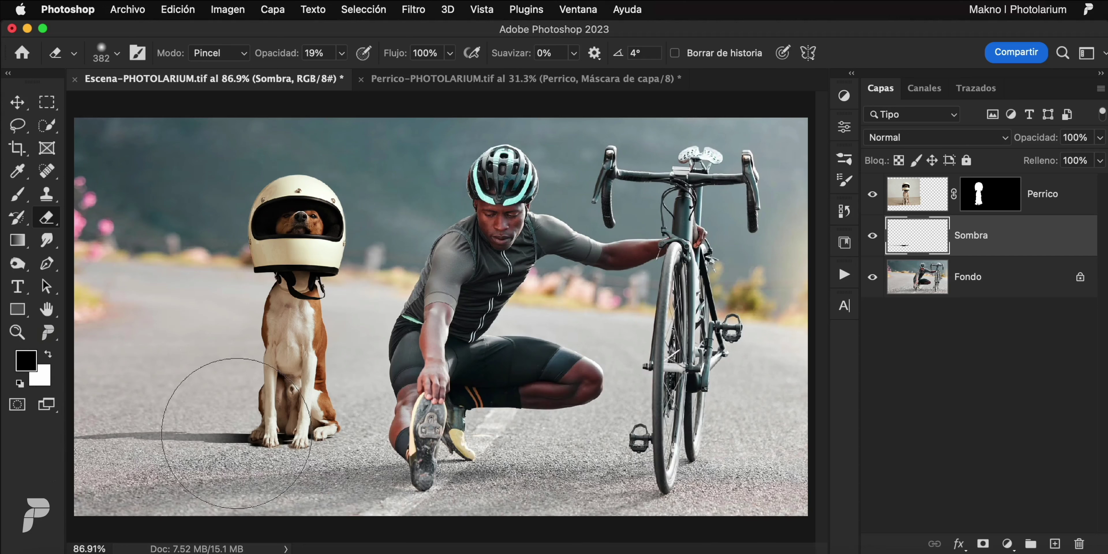
left_click_drag(176, 431, 116, 438)
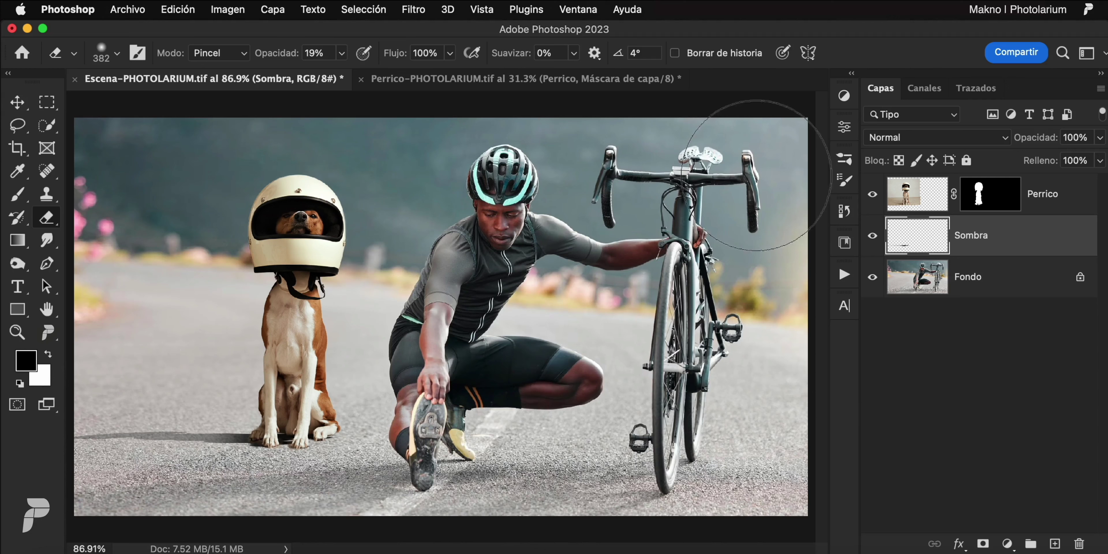
left_click(414, 10)
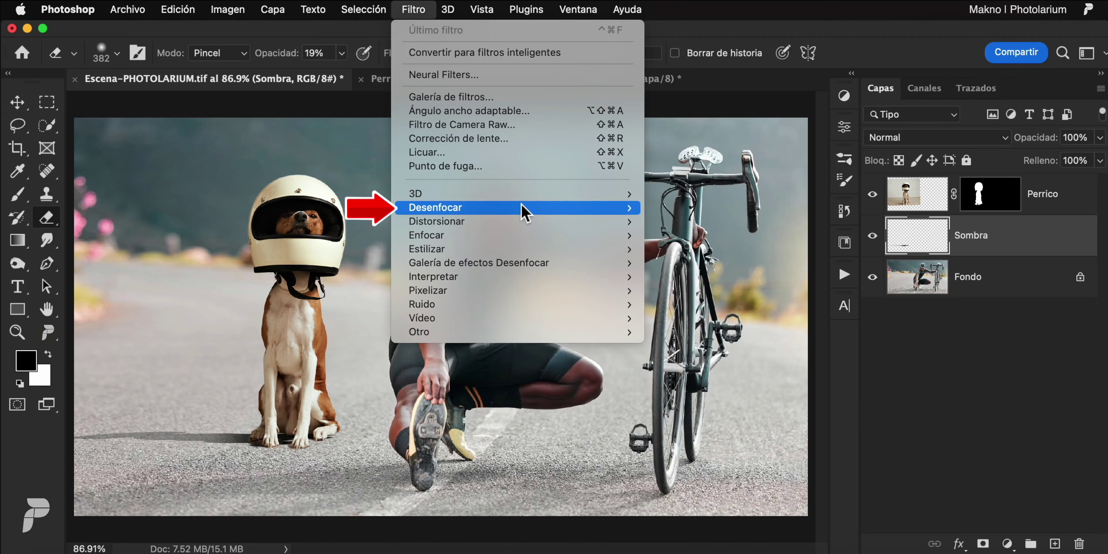
Step: Apply a Gaussian Blur to the Sombra layer so the dog's ground shadow edges blend into the road
mouse_move(485, 208)
left_click(801, 301)
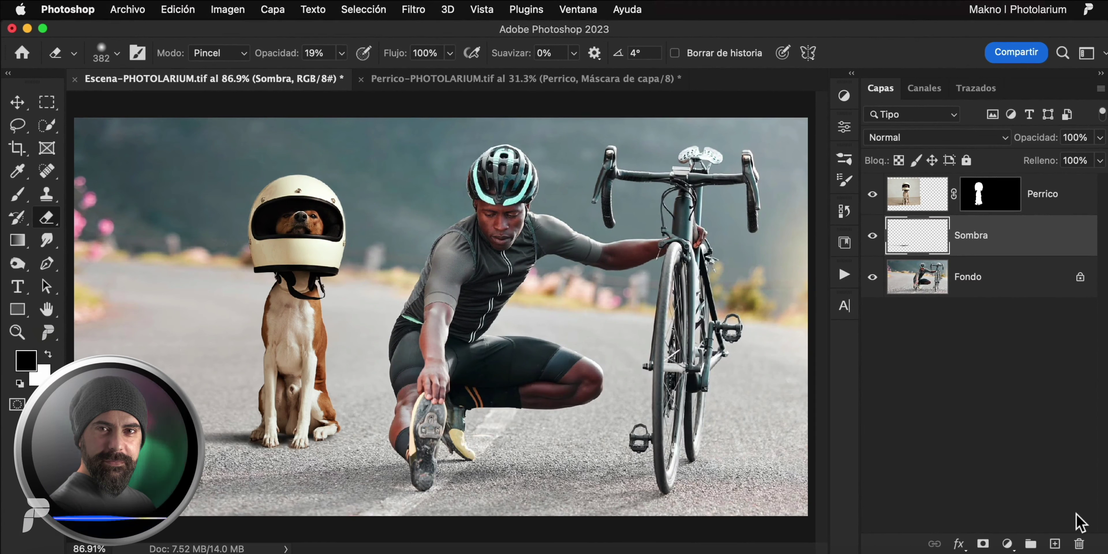
Step: Delete the Sombra shadow layer and convert the Perrico dog layer into a smart object
left_click_drag(1061, 241, 1079, 543)
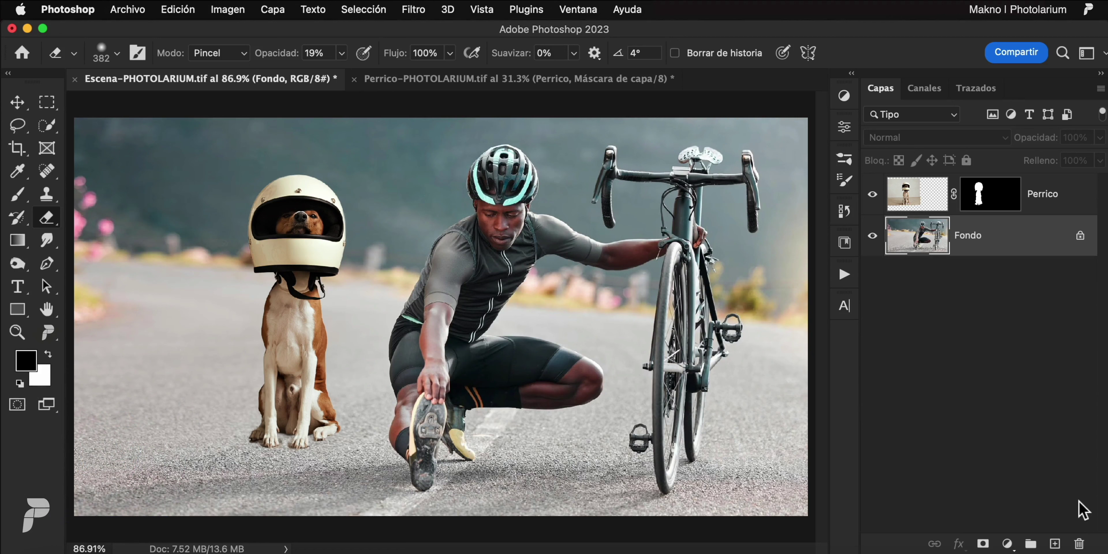
left_click(1077, 206)
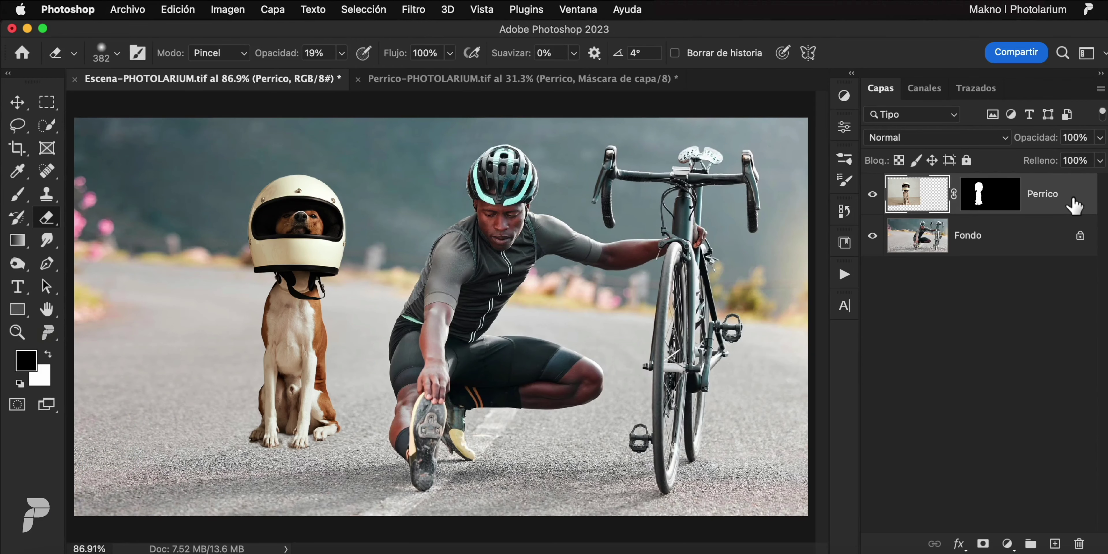
right_click(953, 185)
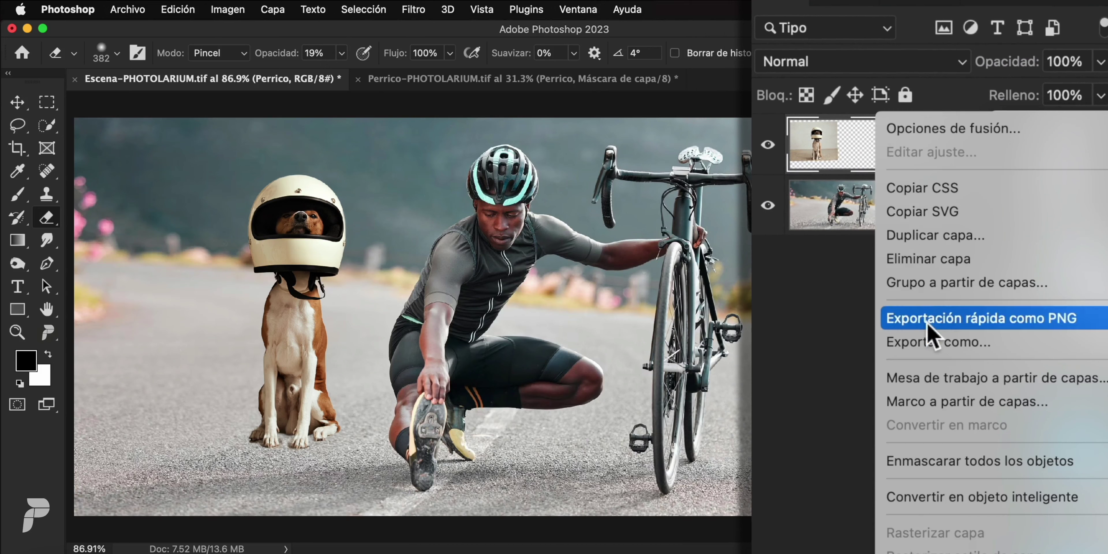
left_click(923, 499)
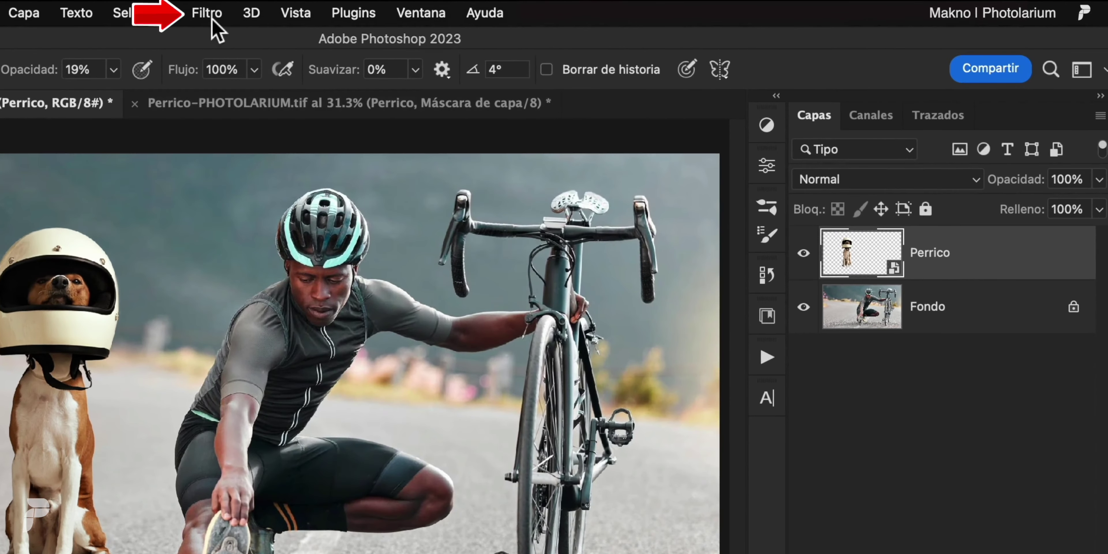
Step: Add a Neural Filters Armonización smart filter to Perrico, using Fondo as the reference layer
left_click(212, 19)
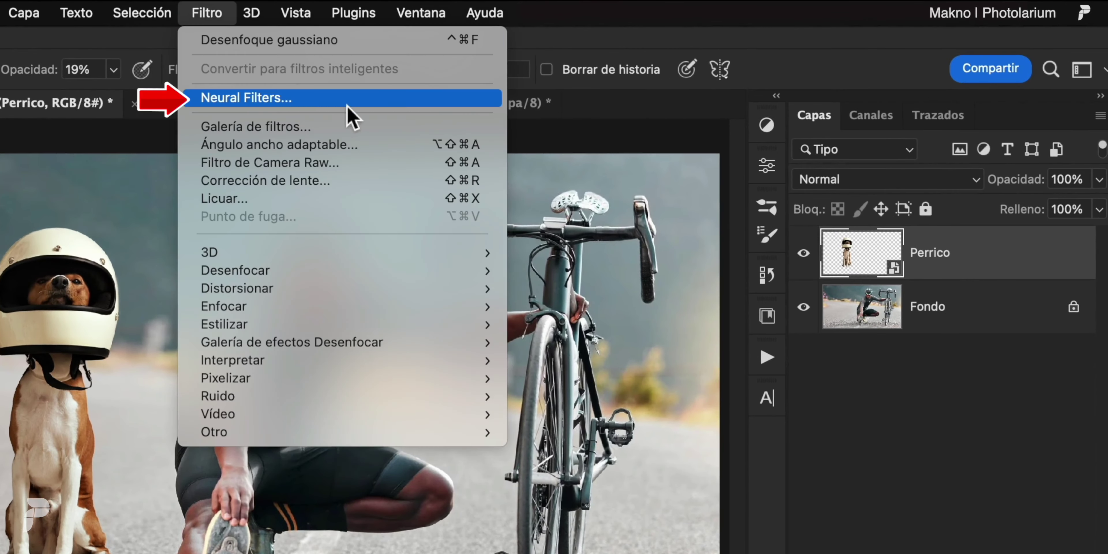
left_click(393, 103)
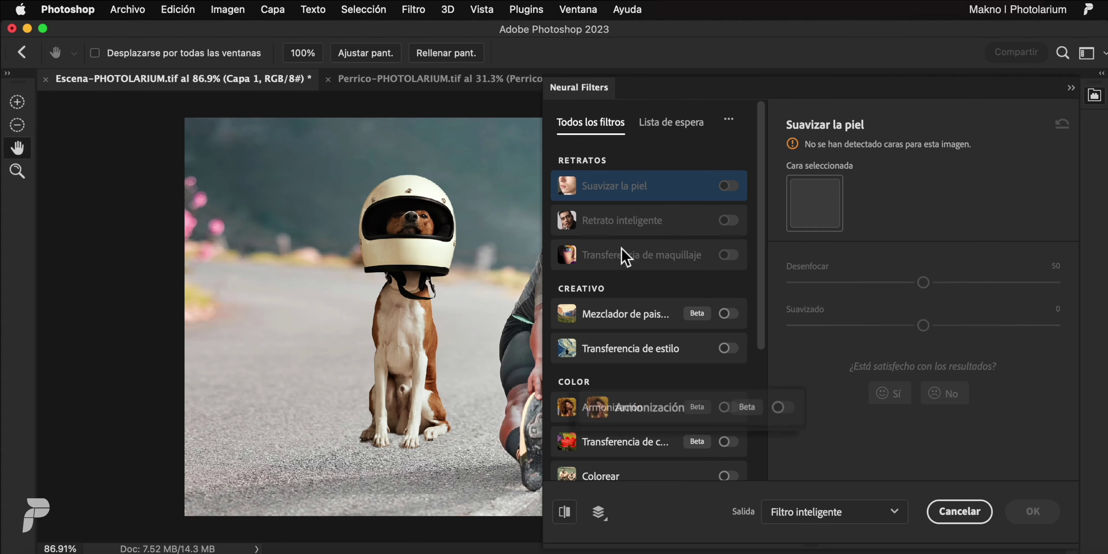
left_click(728, 407)
left_click(970, 258)
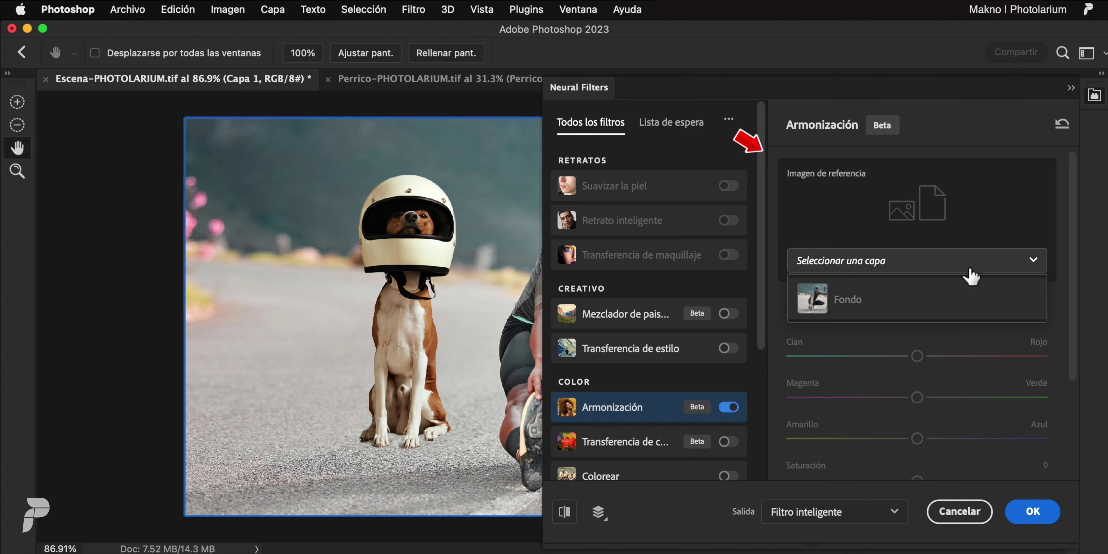
left_click(962, 310)
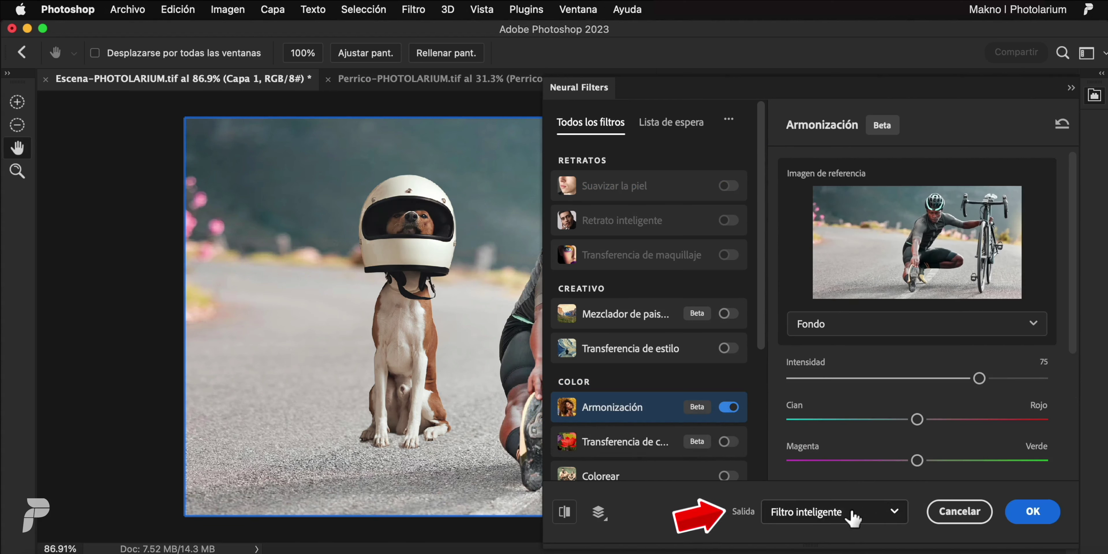
left_click(1034, 512)
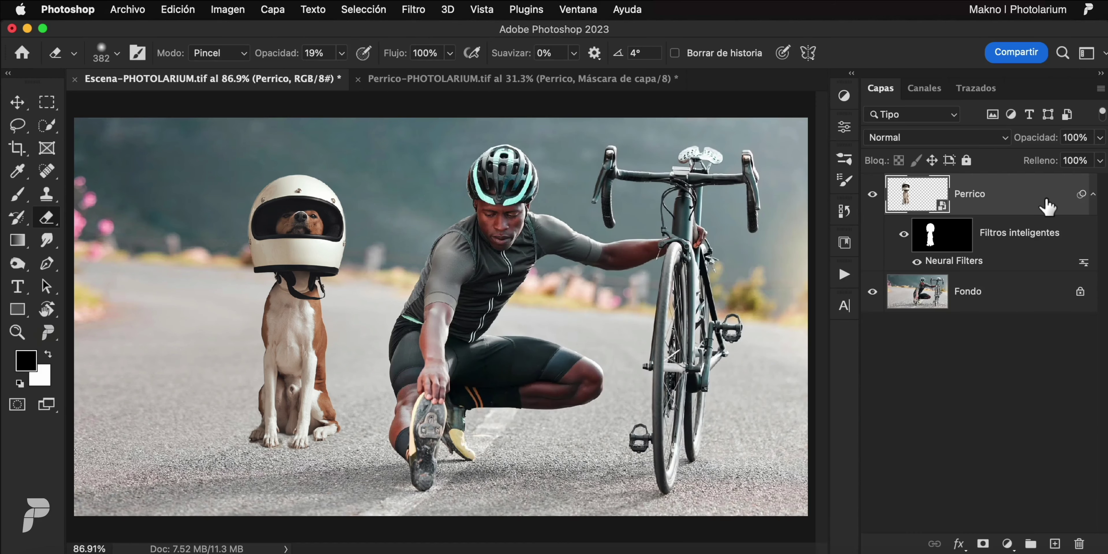
Step: Add a Levels smart filter to Perrico with the black input raised to 16
left_click(228, 9)
mouse_move(312, 52)
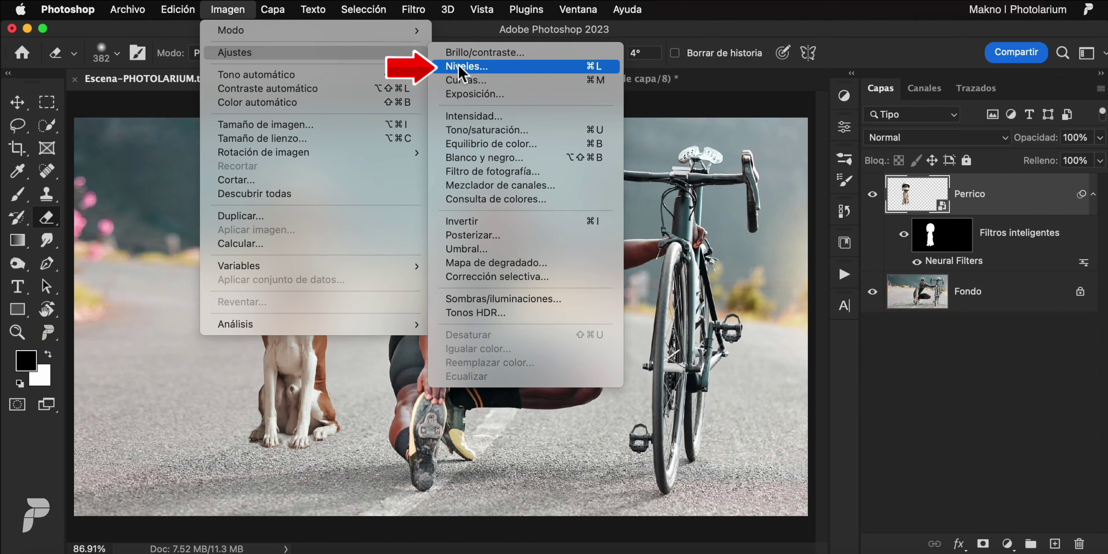
left_click(460, 68)
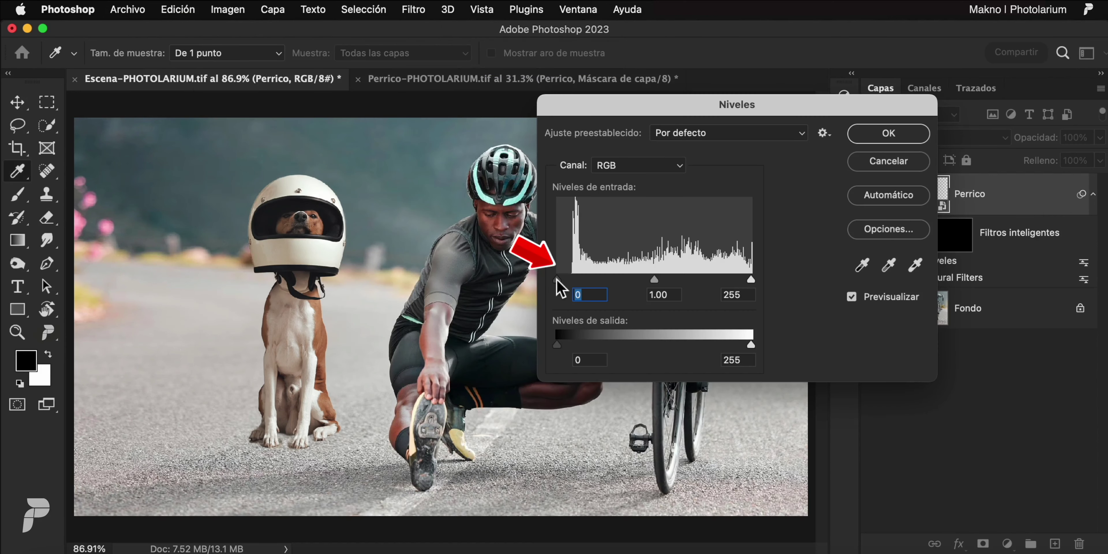
left_click_drag(557, 281, 569, 282)
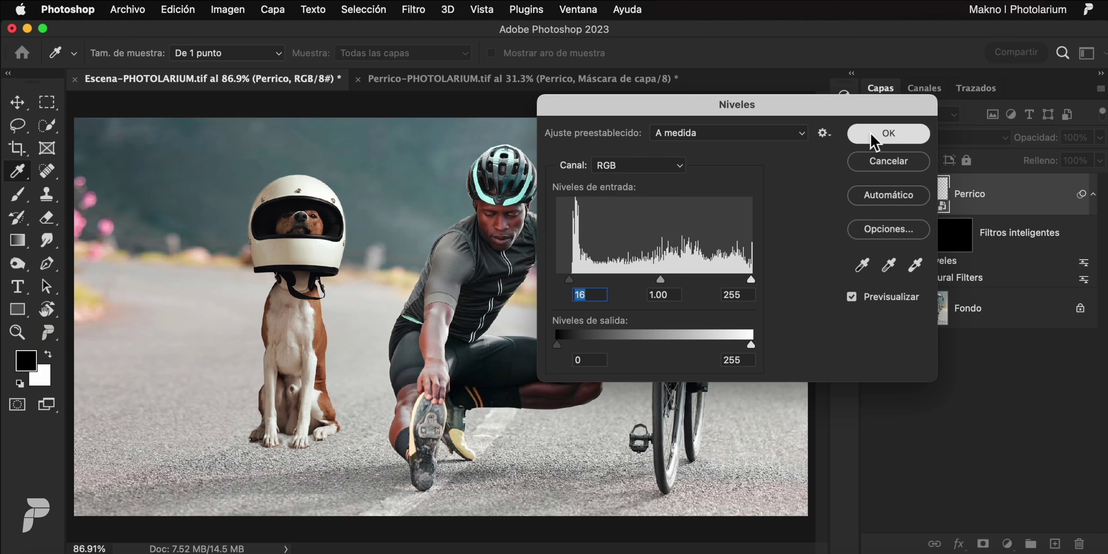
left_click(889, 133)
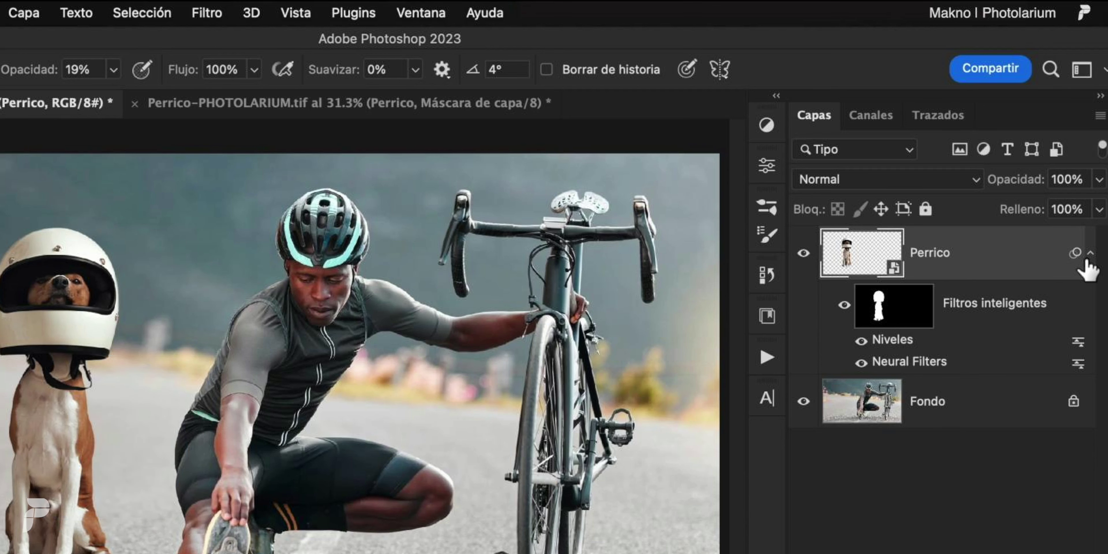
left_click(1091, 254)
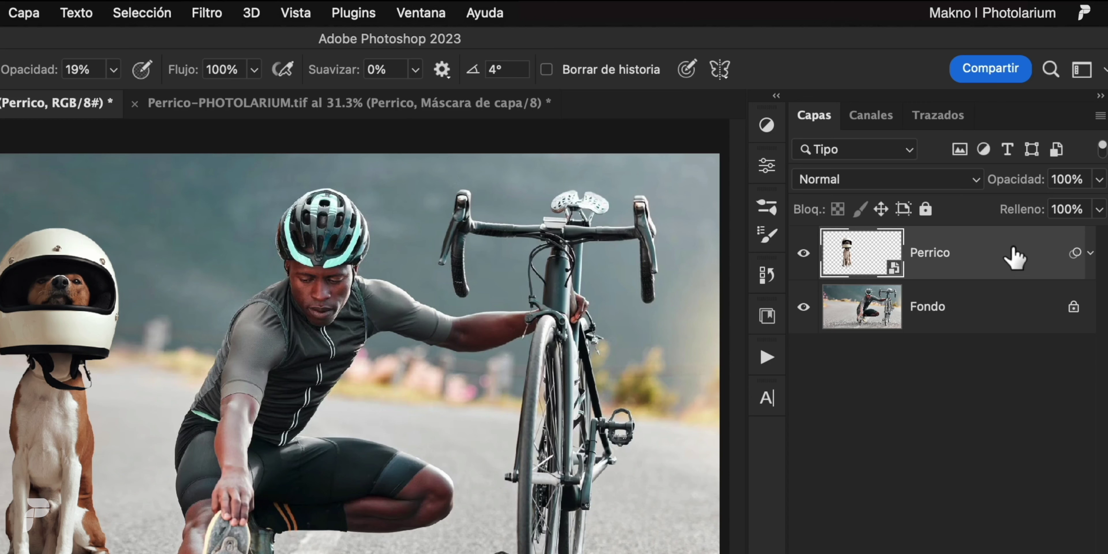
Step: Give Perrico a #454545 drop shadow to the left: 100% opacity, 5° angle, 93 px distance
double_click(979, 248)
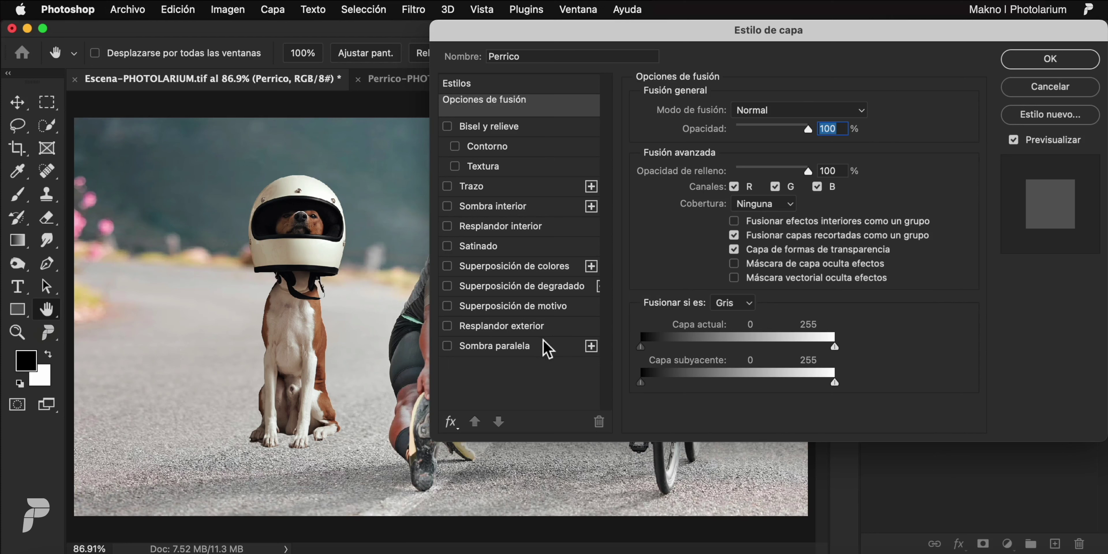
left_click(542, 350)
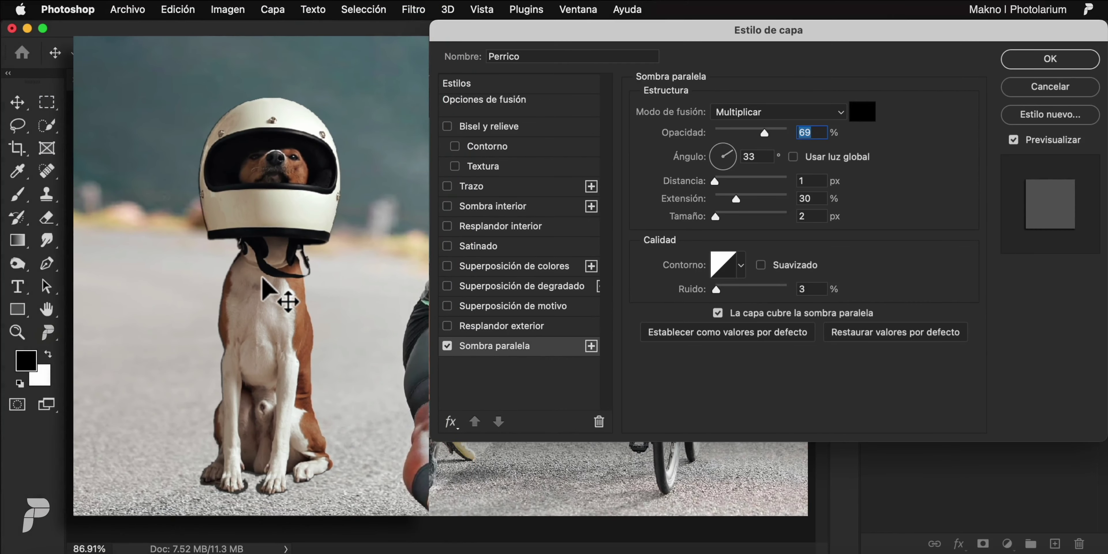
left_click_drag(263, 278, 217, 282)
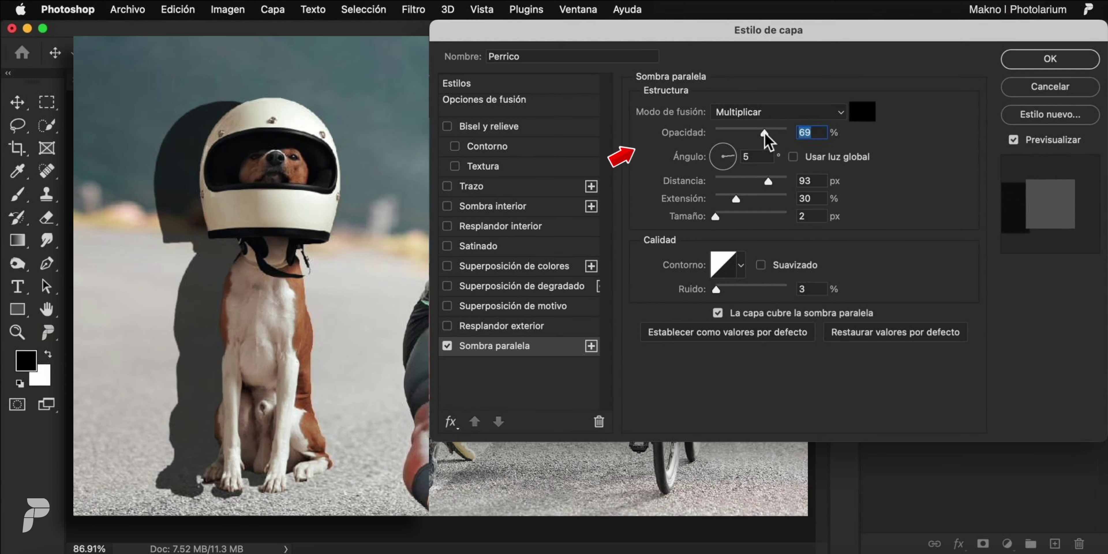
left_click_drag(764, 134, 802, 142)
left_click(863, 114)
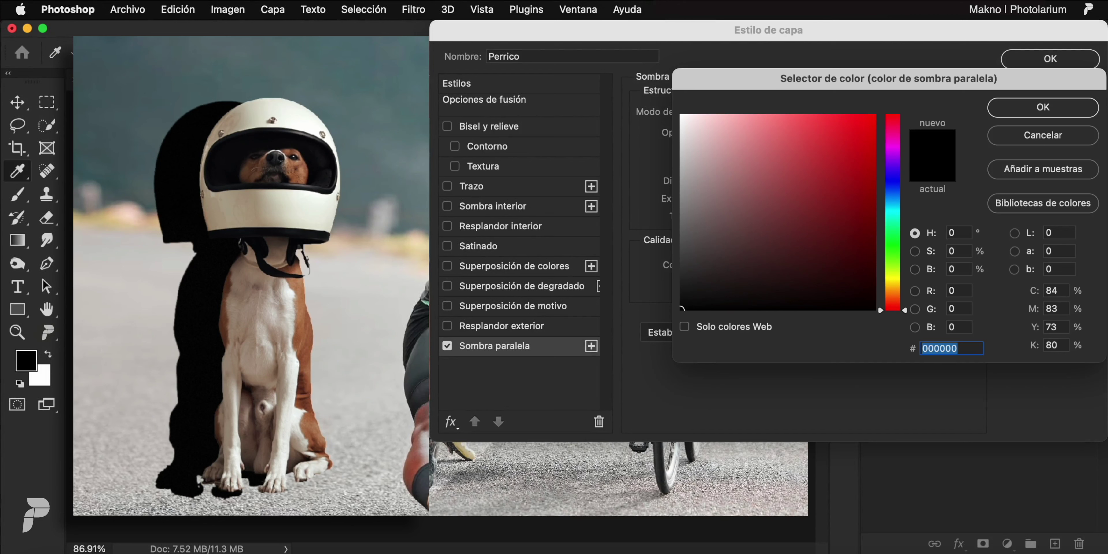
left_click(121, 353)
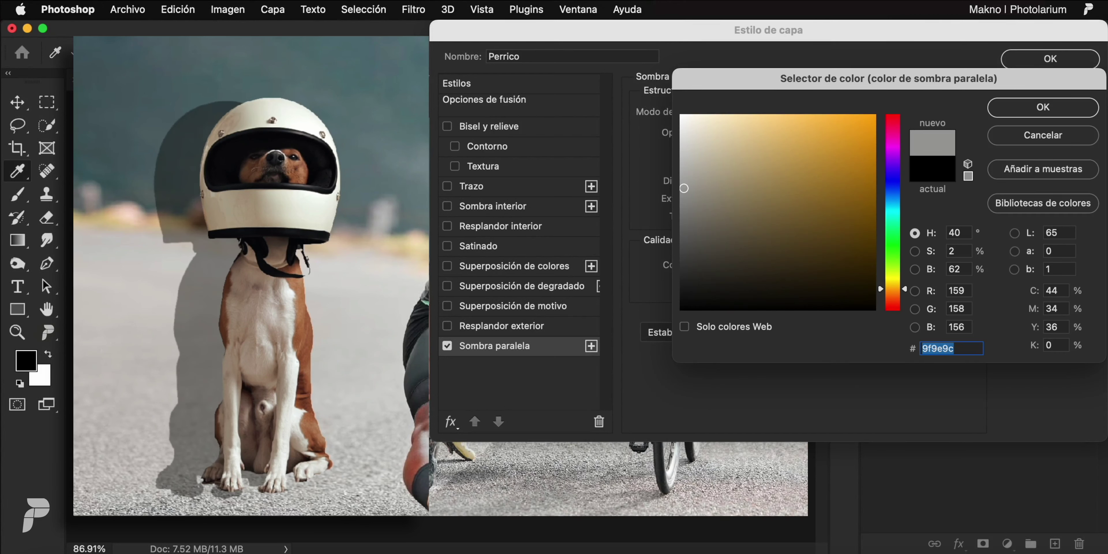
left_click(465, 483)
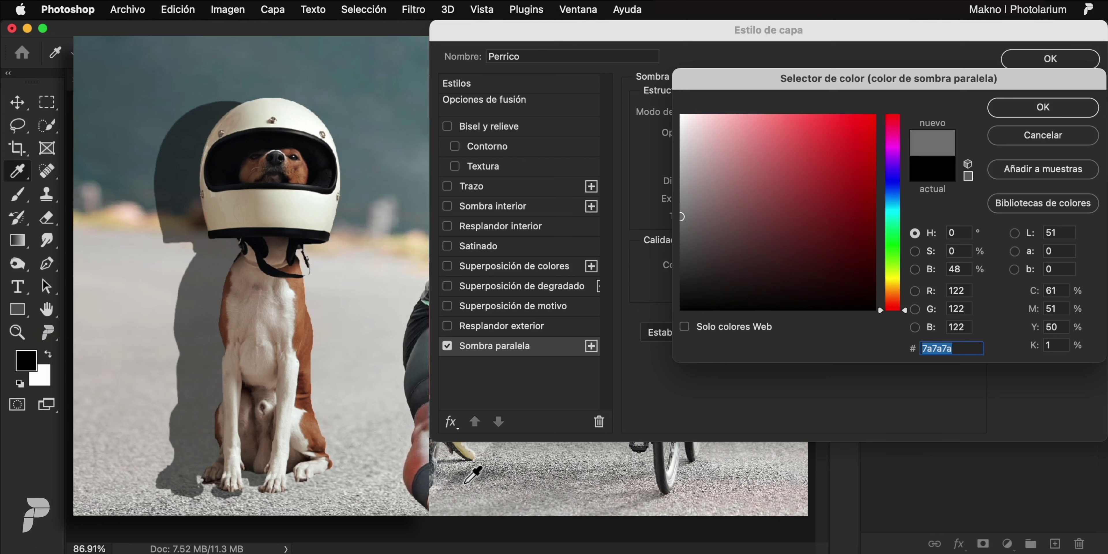
left_click(457, 467)
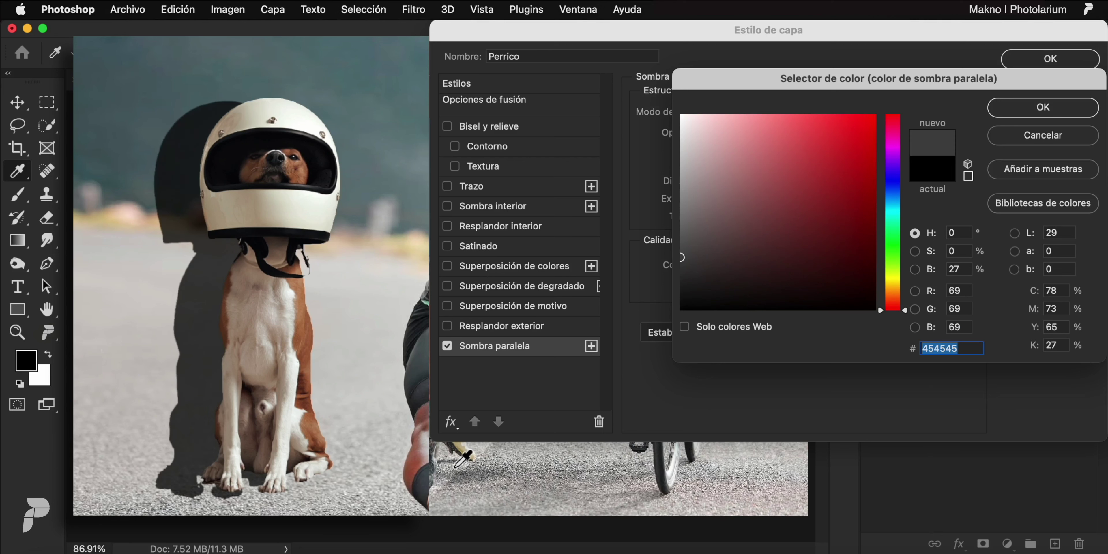
left_click(1023, 113)
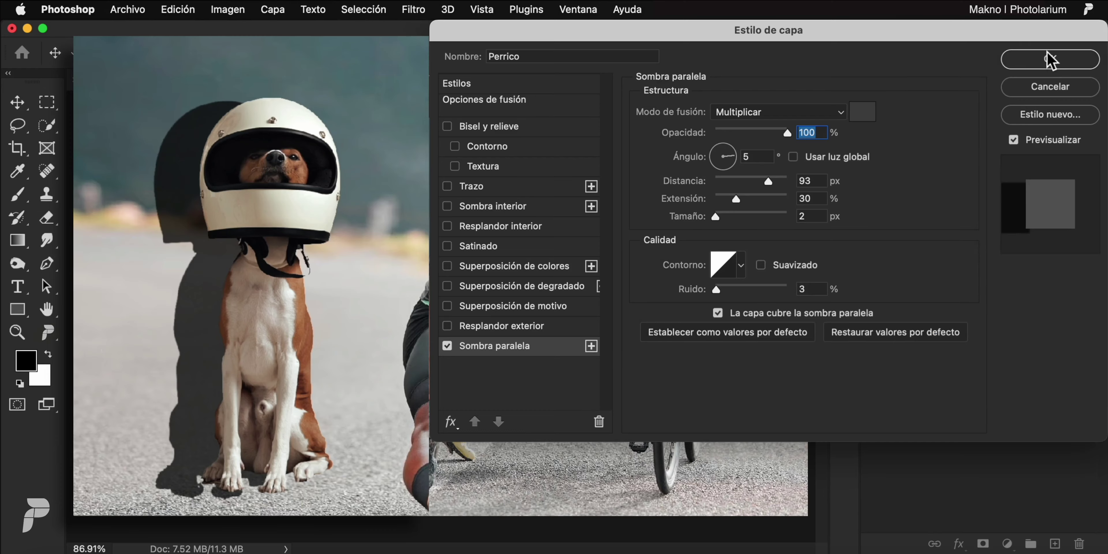
left_click(1048, 63)
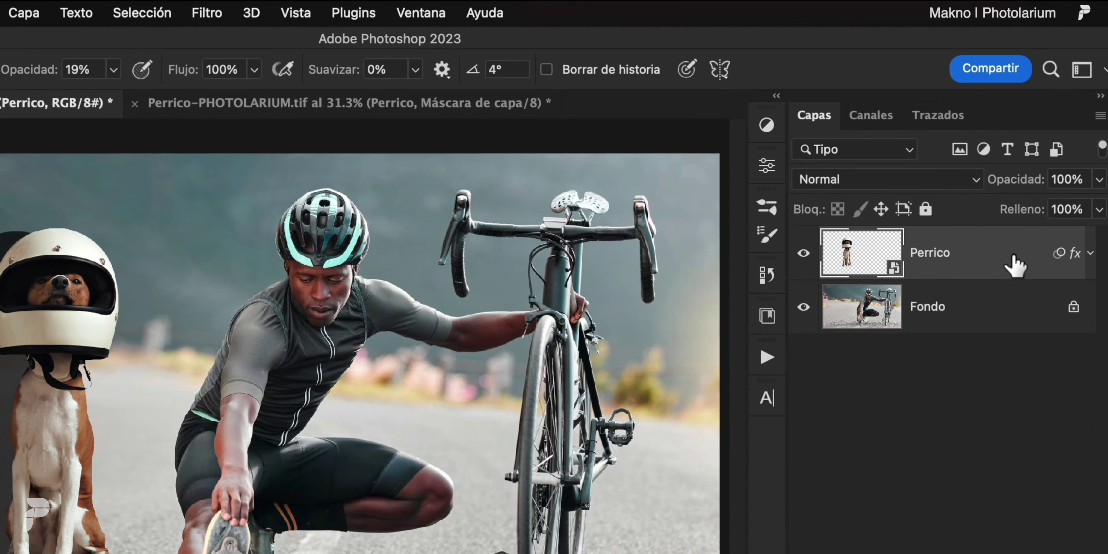
Step: Split Perrico's drop shadow onto its own layer, Sombra paralela de Perrico, and select that layer
left_click(1091, 254)
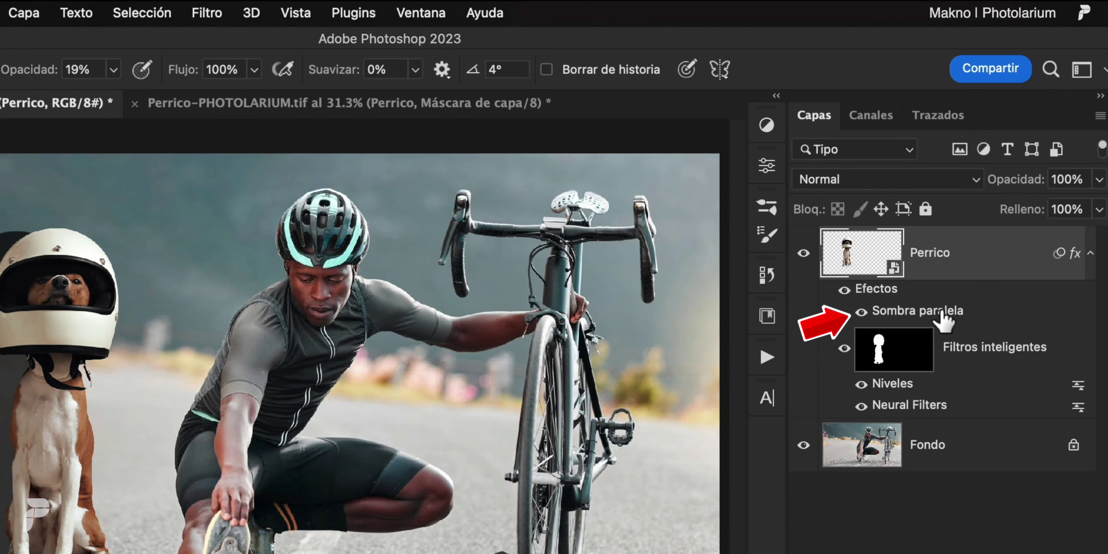
right_click(910, 293)
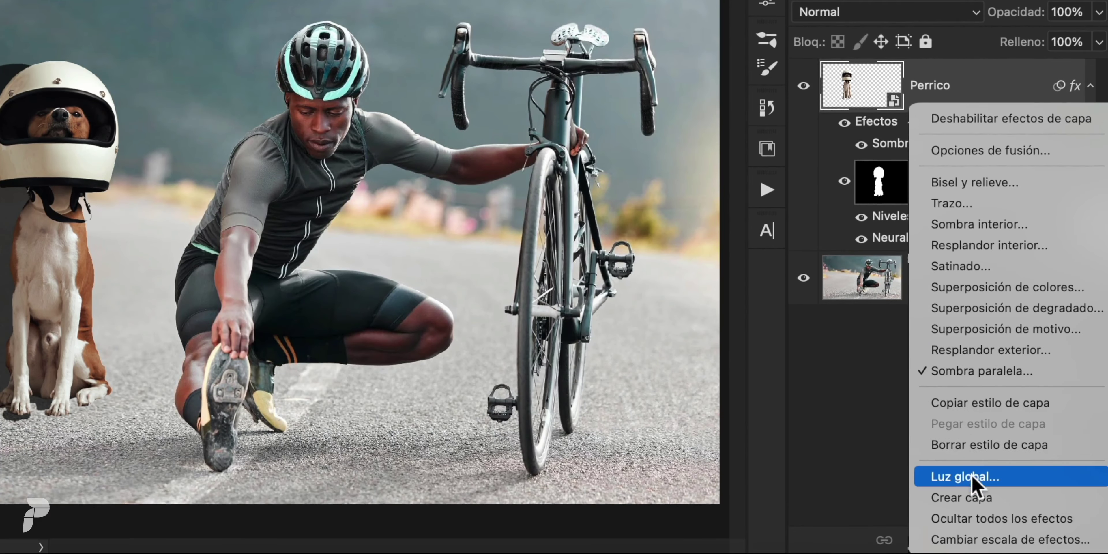
left_click(1021, 499)
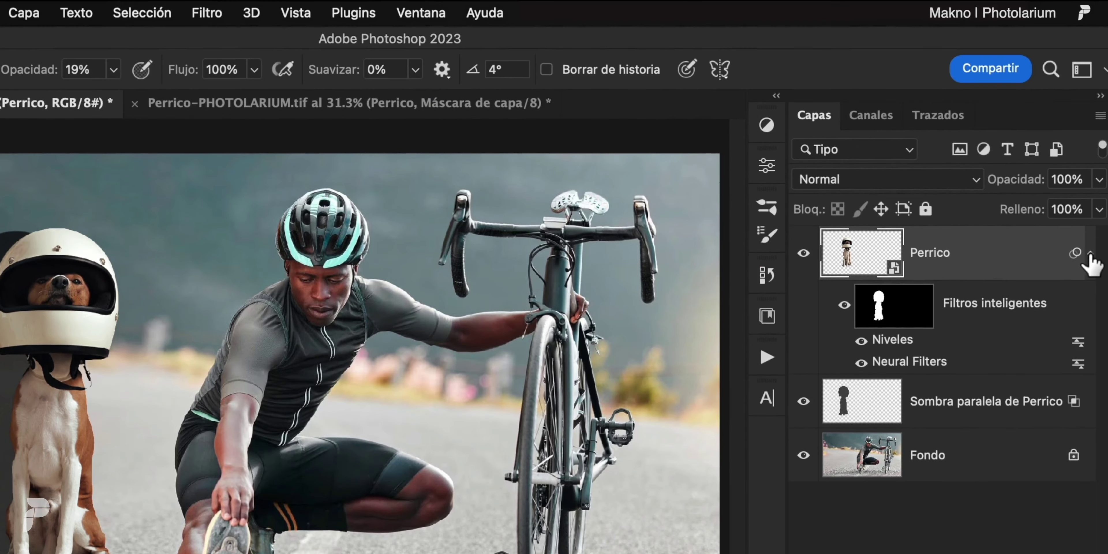
left_click(1091, 254)
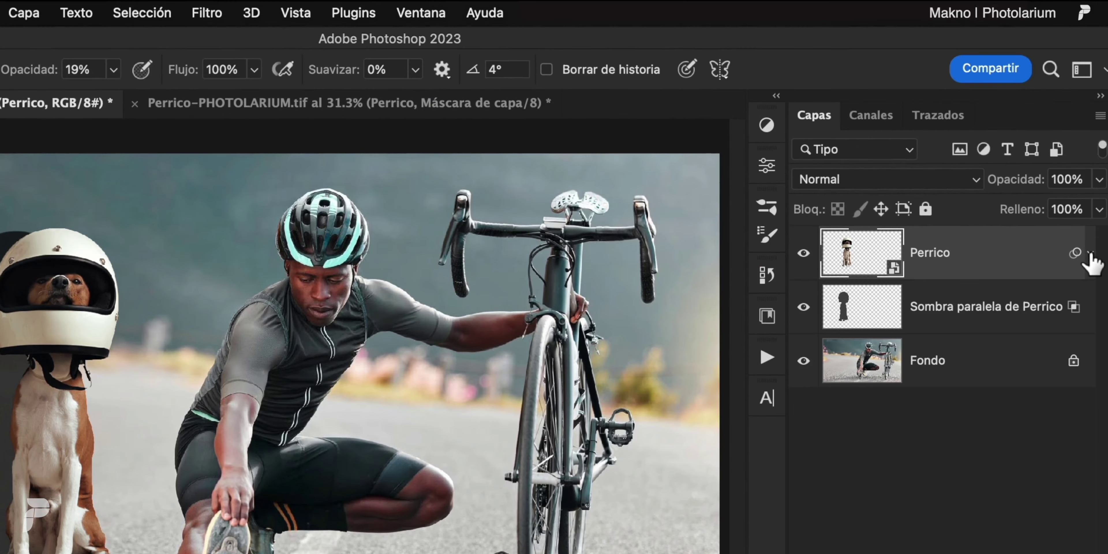
left_click(1025, 308)
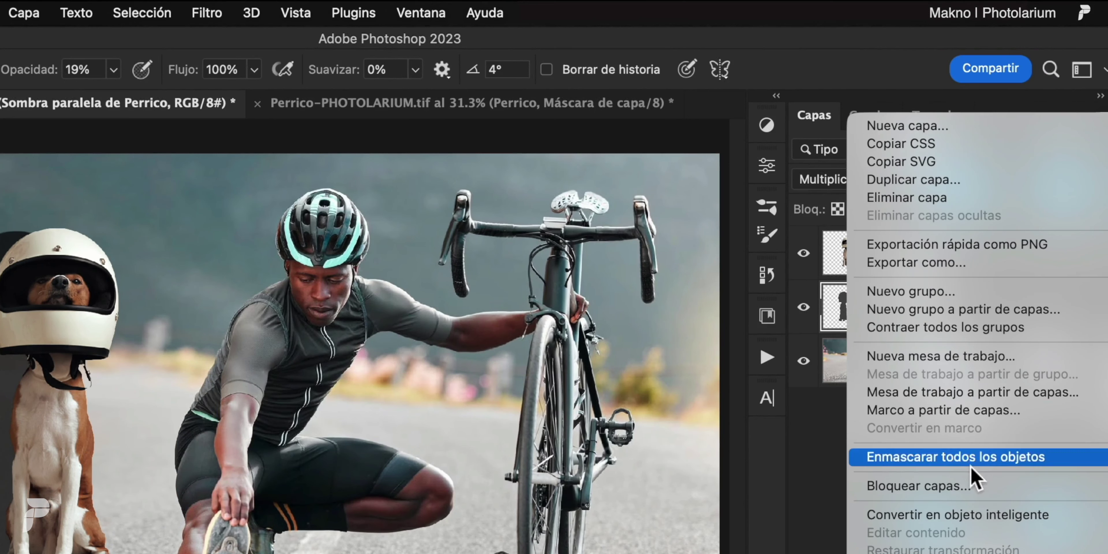
Step: Convert Sombra paralela de Perrico to a smart object and put a Free Transform box on it
left_click(1081, 516)
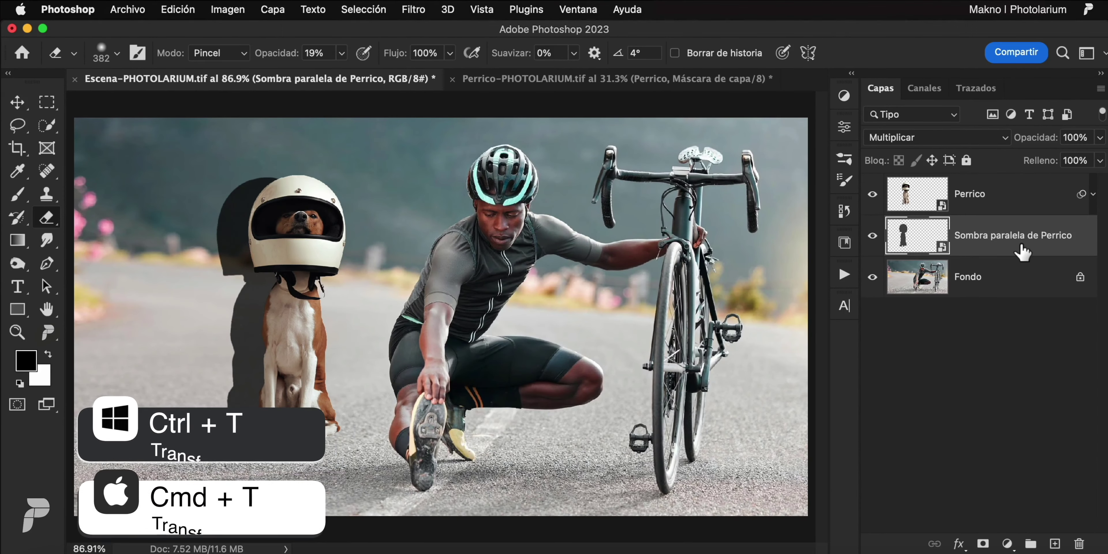
key("super+t")
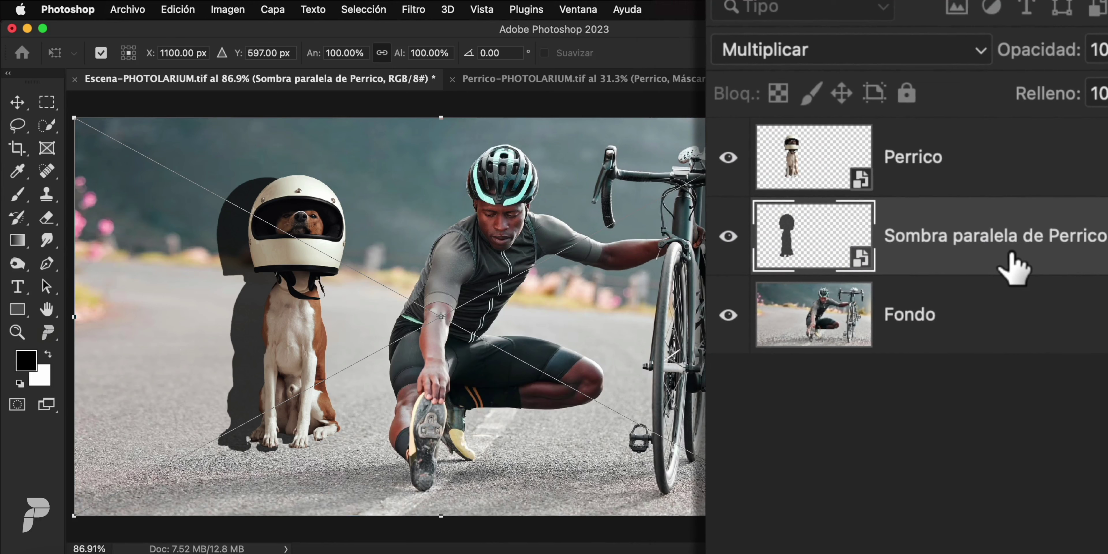
key("Return")
key("e")
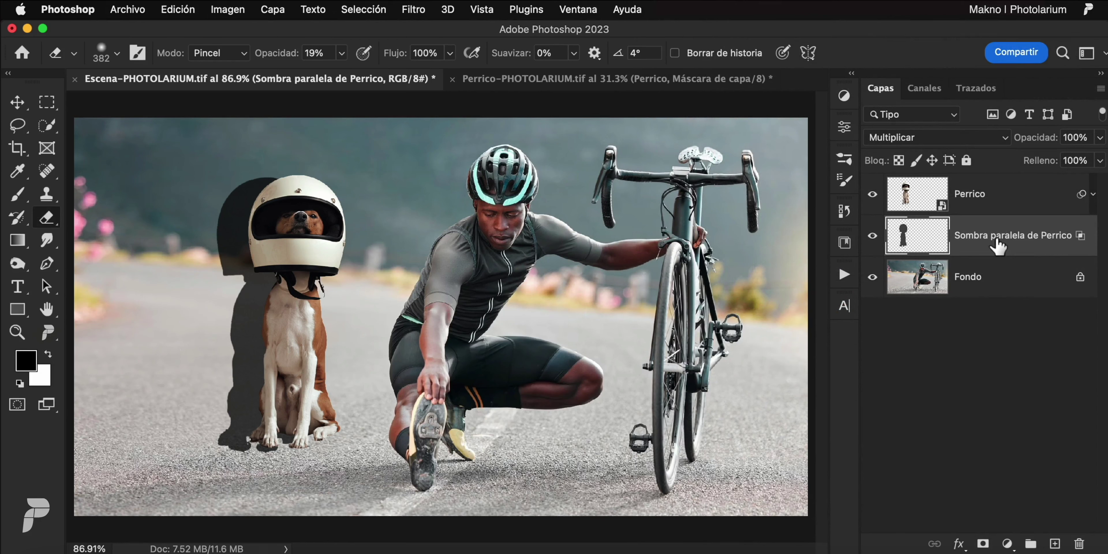
key("ctrl+t")
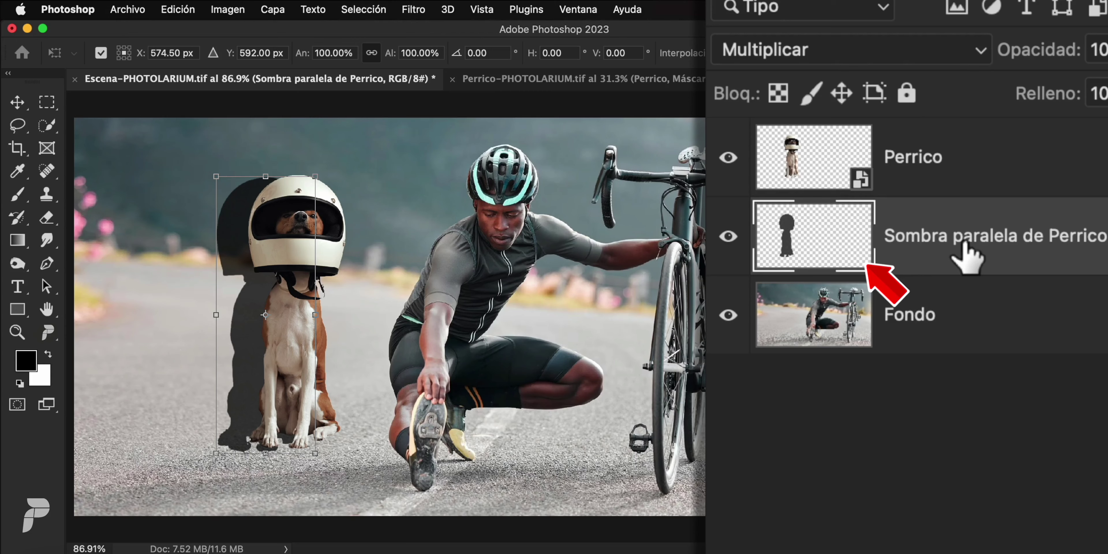
key("ctrl+t")
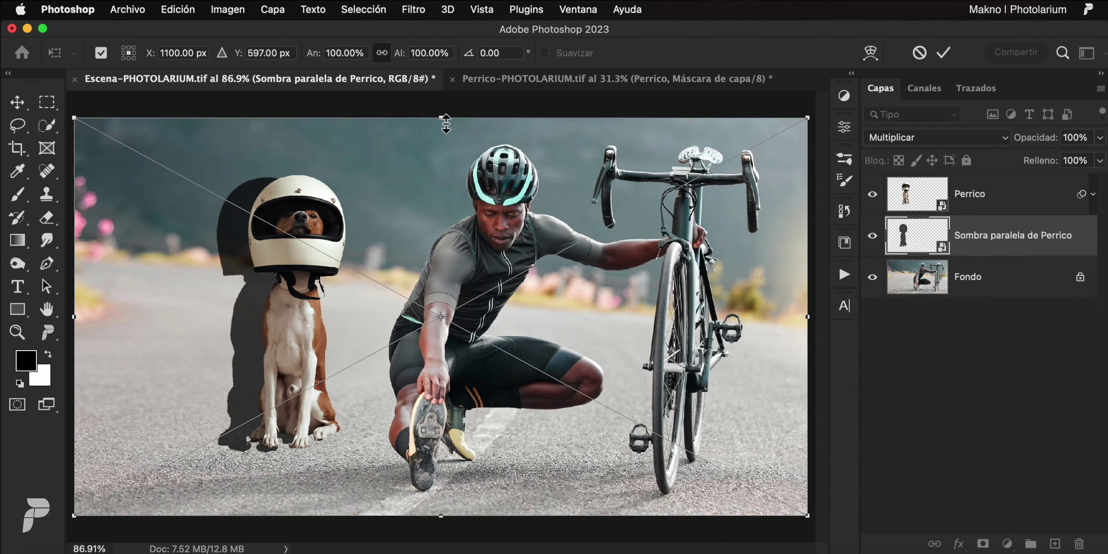
Step: Distort the shadow into a long flat shape lying on the road, stretching left from the paws
right_click(427, 162)
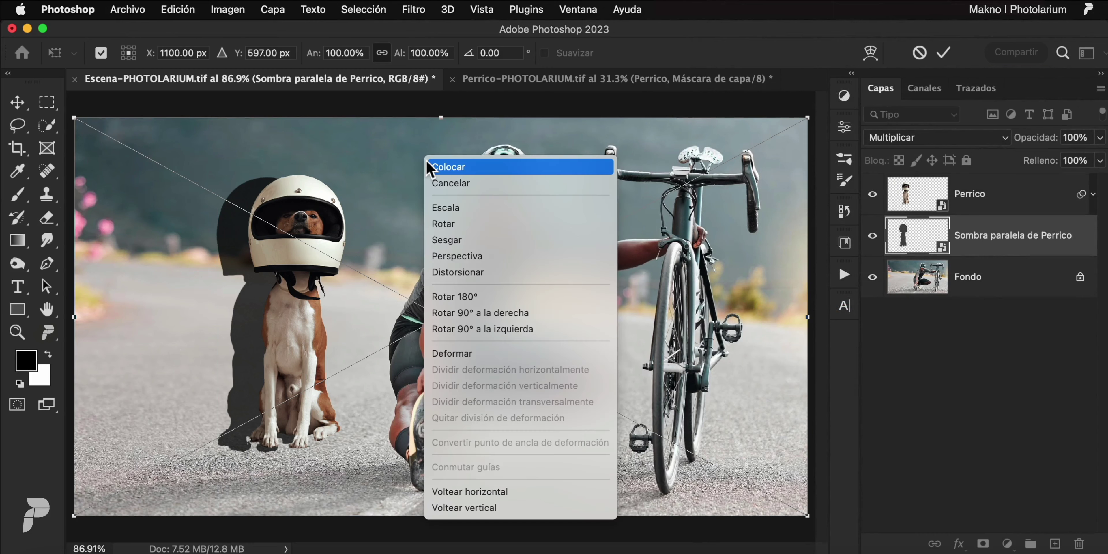
left_click(454, 275)
left_click_drag(74, 516, 112, 334)
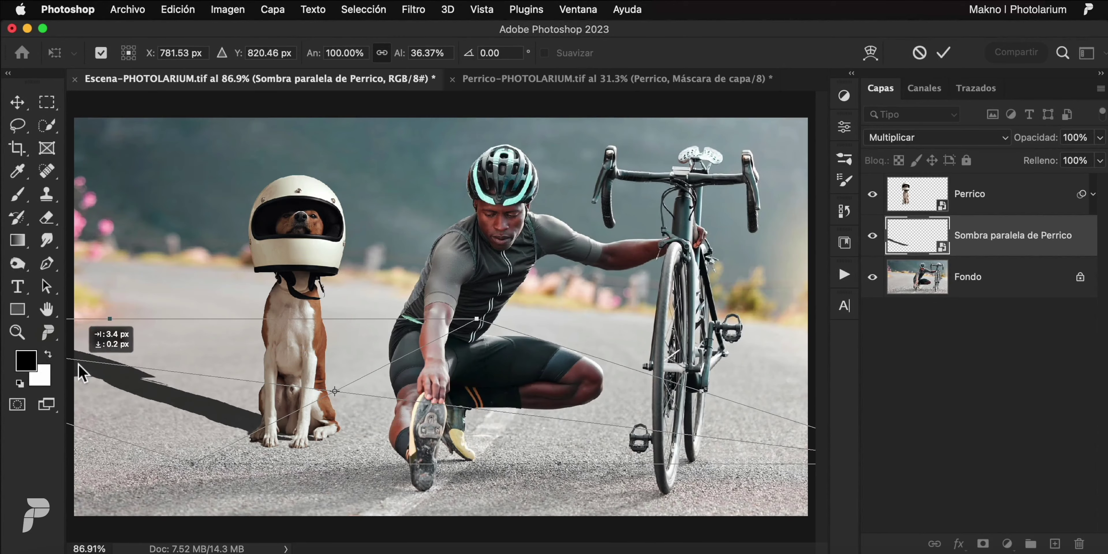
key("super+minus")
mouse_move(49, 321)
left_mouse_down()
mouse_move(134, 385)
mouse_move(148, 376)
left_mouse_up()
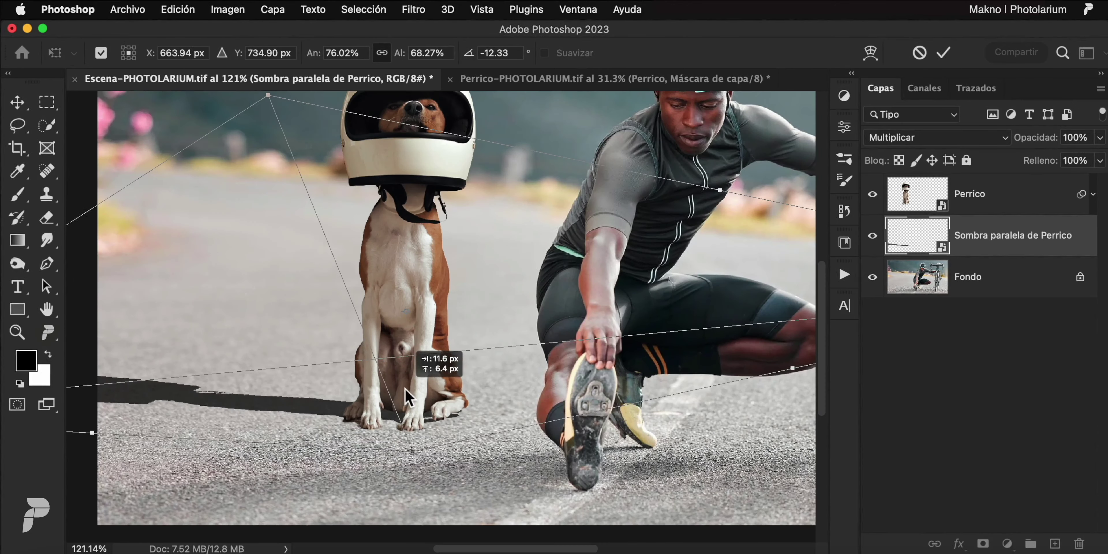
scroll(421, 419, "up", 5)
key("Return")
key("e")
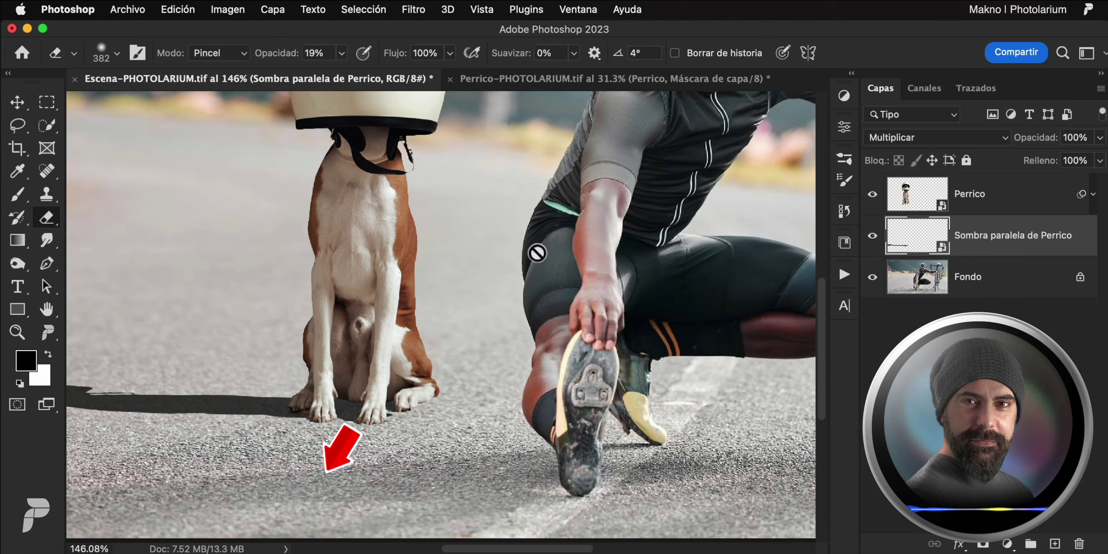
left_click_drag(483, 239, 558, 275)
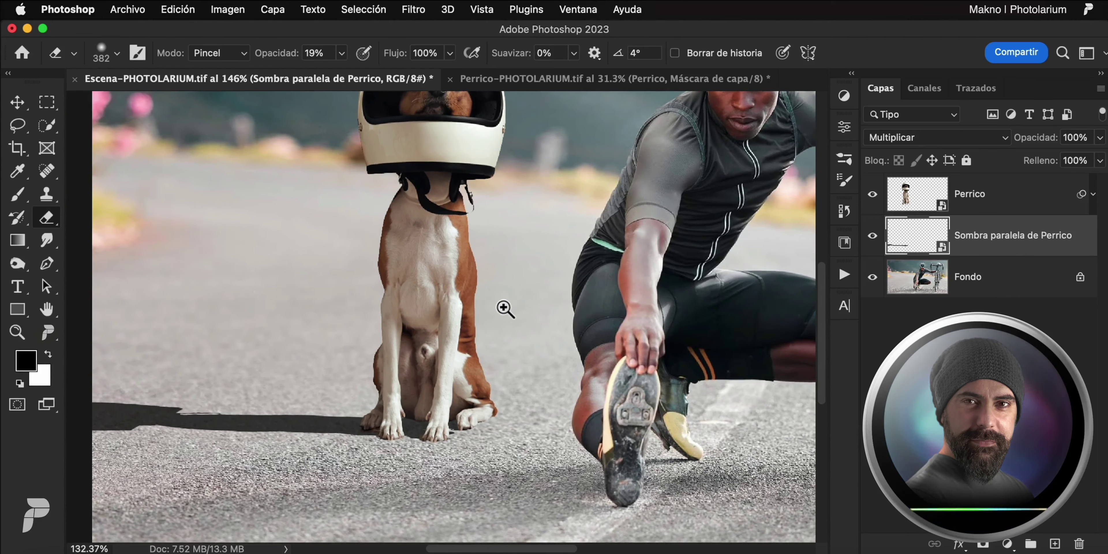
scroll(505, 307, "down", 2)
Step: Apply a Field Blur to the shadow: a light pin near the paws, a strong pin at the far end
left_click(211, 17)
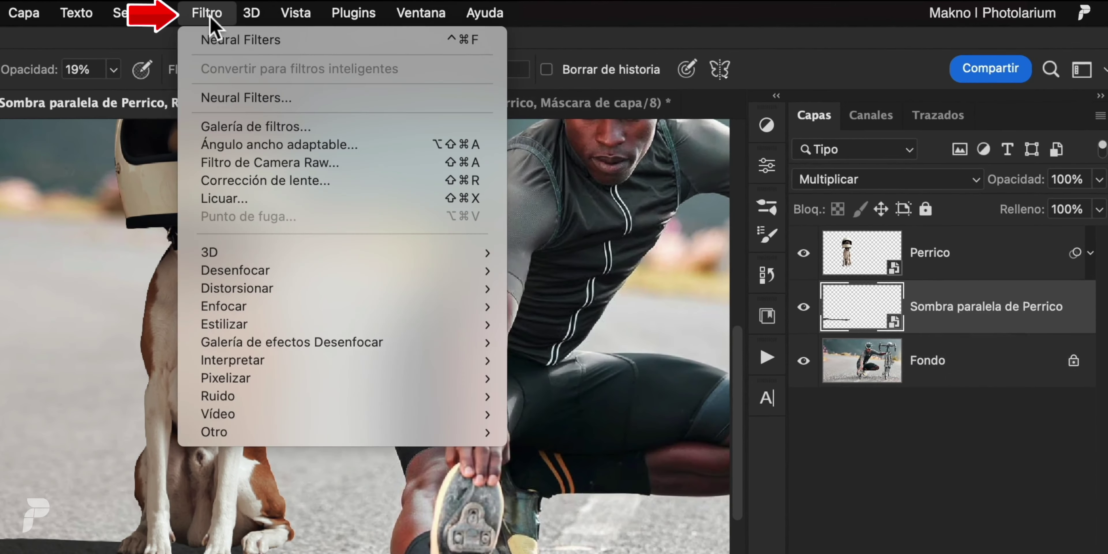
mouse_move(292, 342)
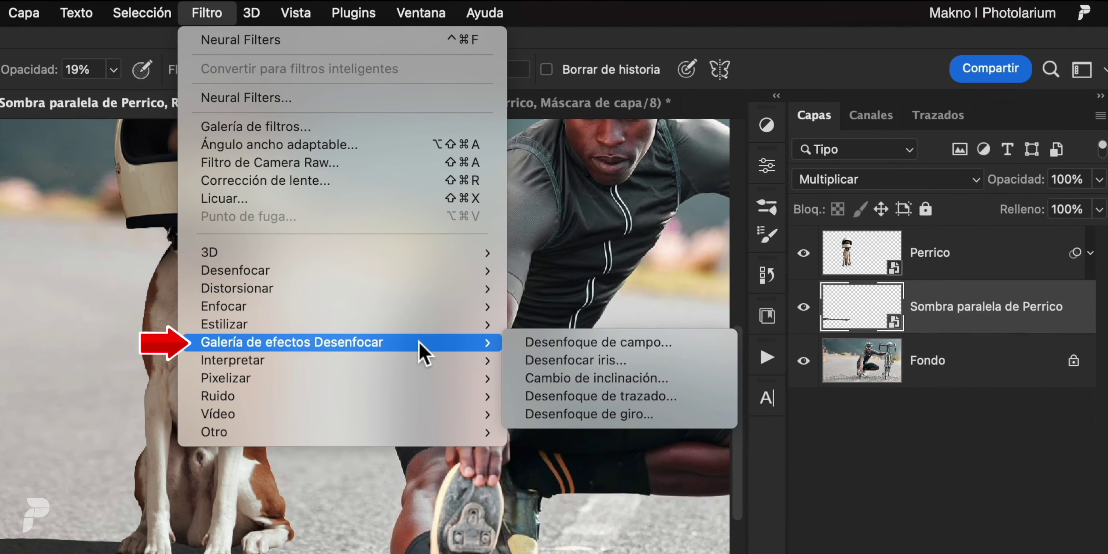
left_click(579, 344)
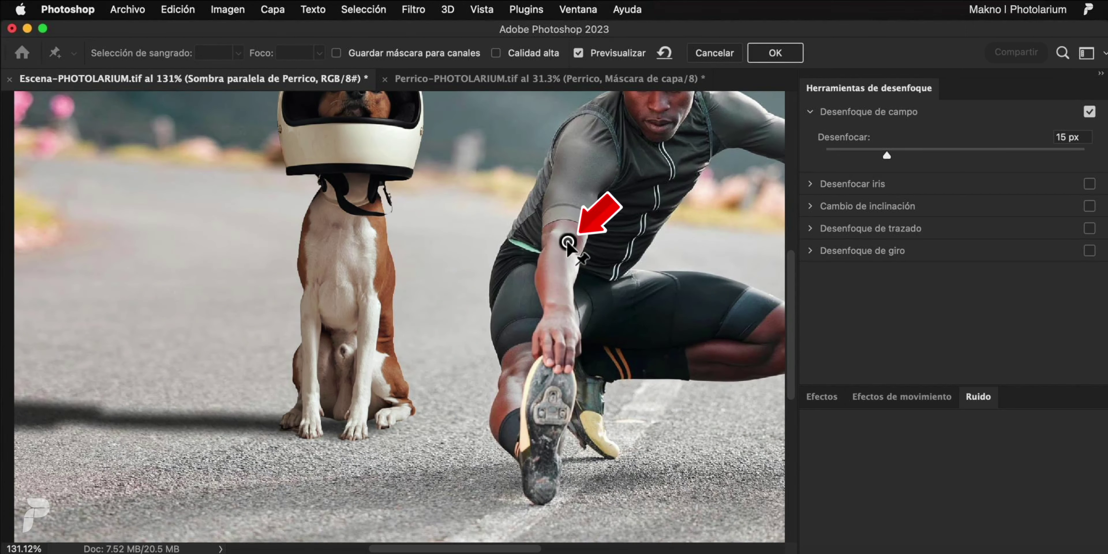
left_click_drag(568, 242, 337, 328)
left_click(131, 420)
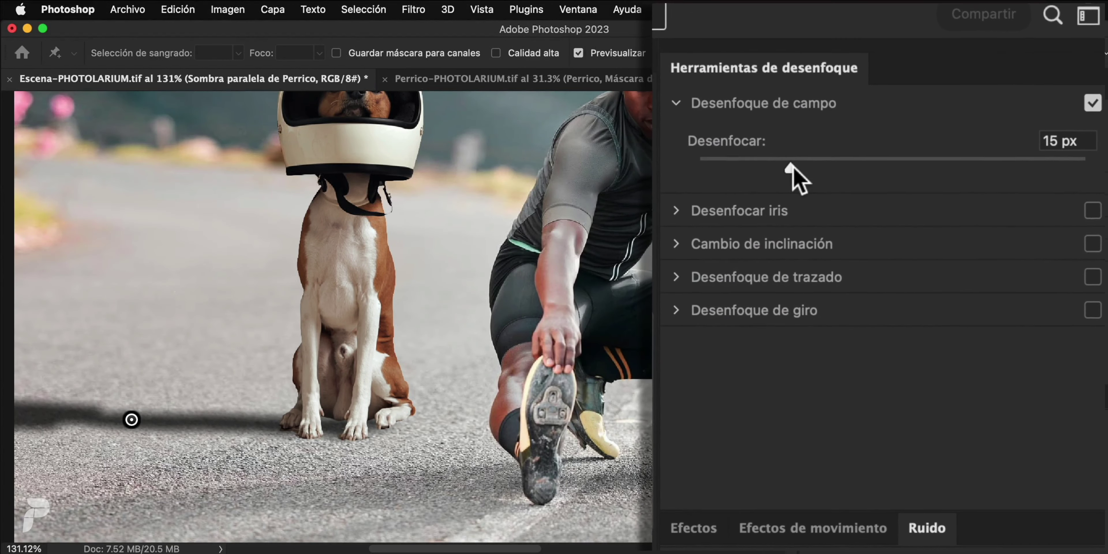
left_click_drag(788, 159, 830, 169)
left_click_drag(132, 420, 95, 415)
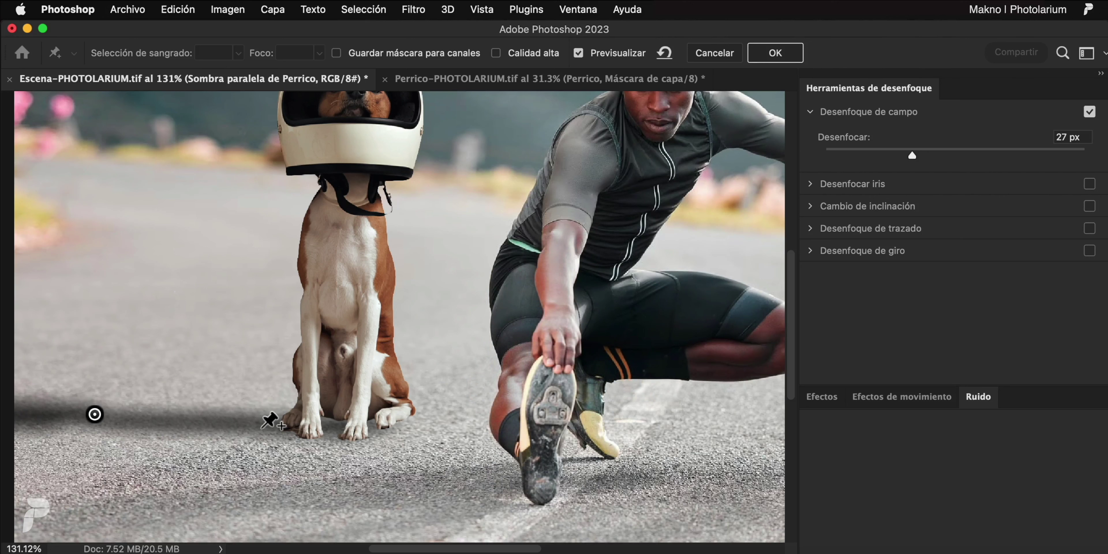
left_click(258, 421)
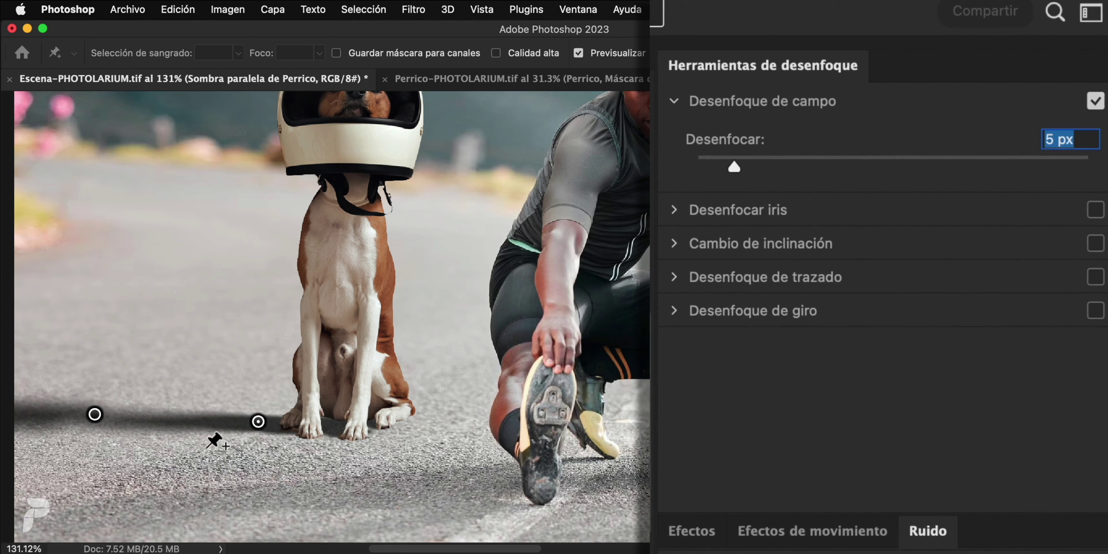
left_click_drag(100, 419, 144, 434)
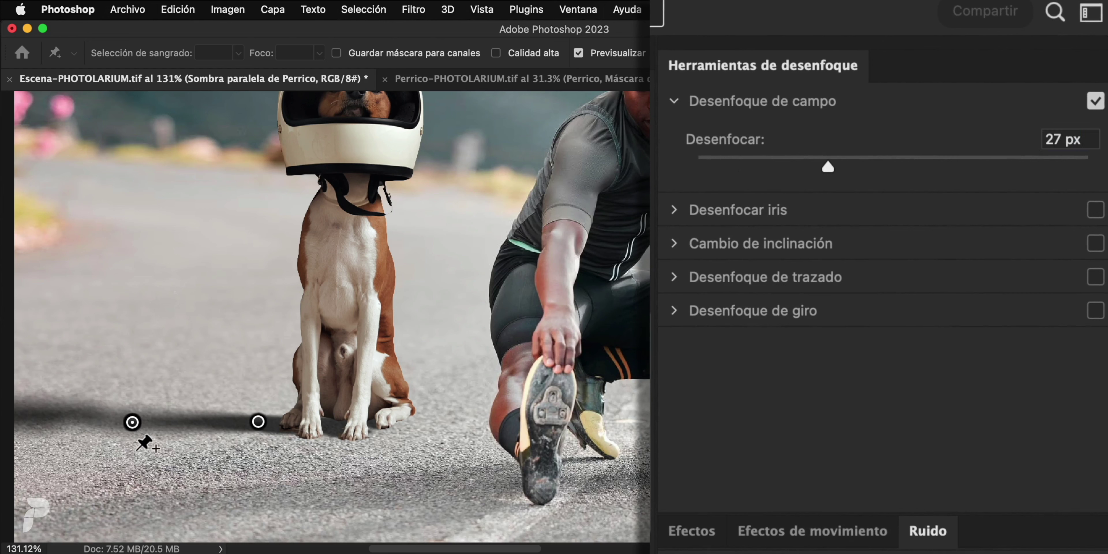
mouse_move(869, 166)
left_mouse_down()
mouse_move(883, 167)
mouse_move(851, 170)
left_mouse_up()
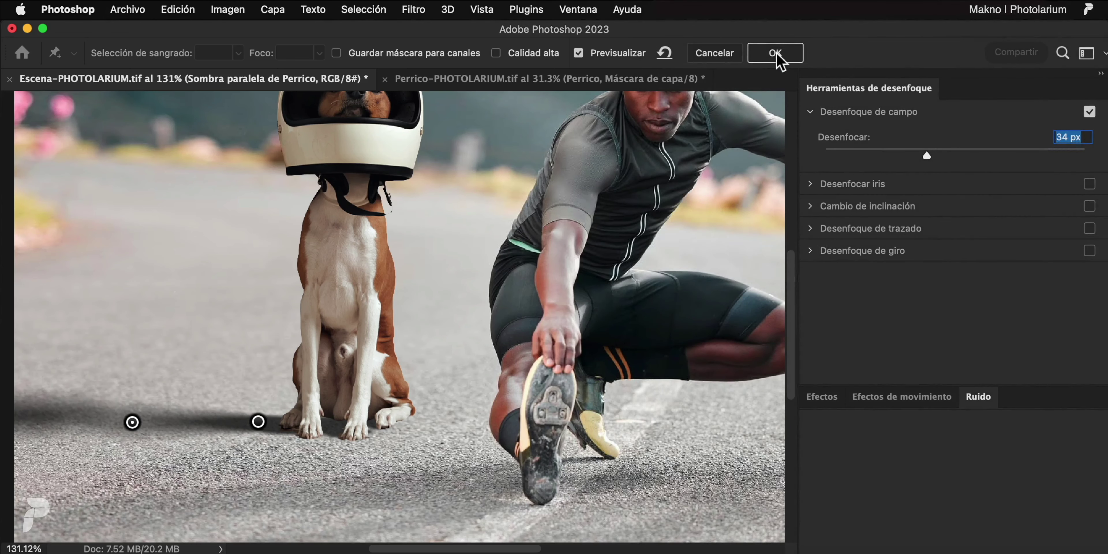
left_click(779, 54)
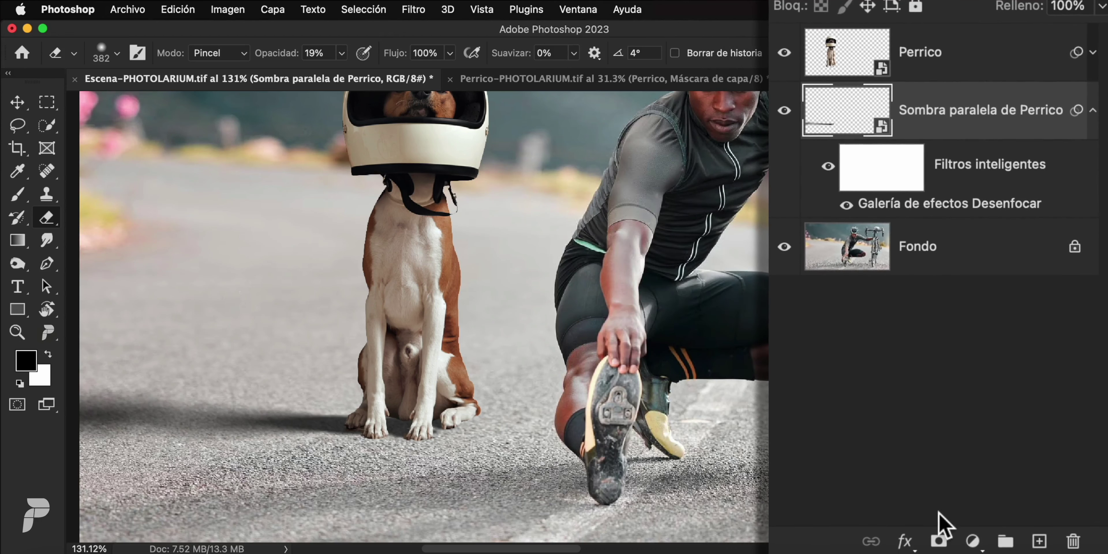
Step: Mask the shadow layer with a black-to-white gradient dragged left to right, fading its far end
left_click(939, 541)
left_click(18, 240)
left_click_drag(74, 417, 340, 418)
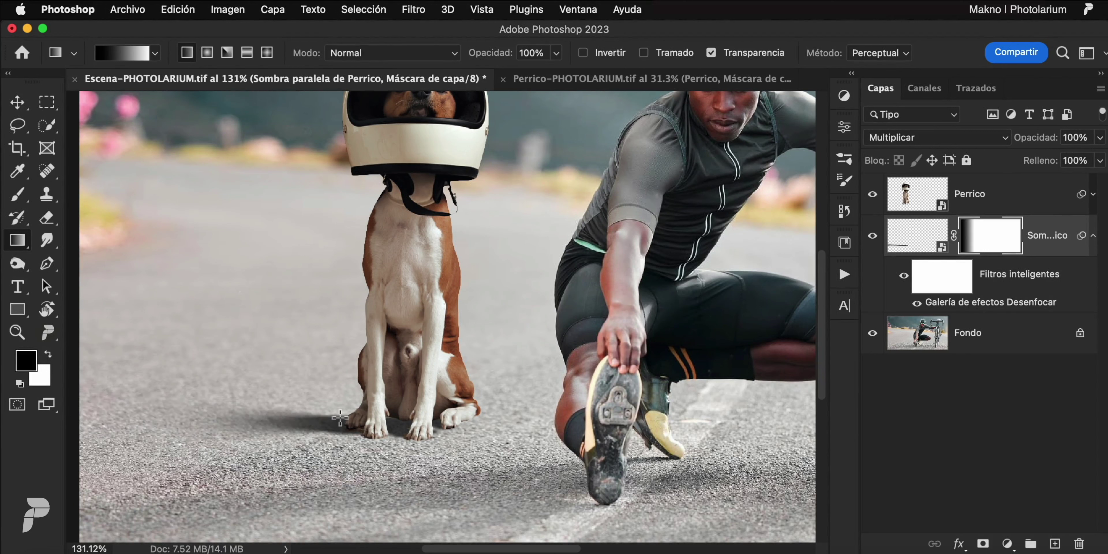
double_click(990, 235)
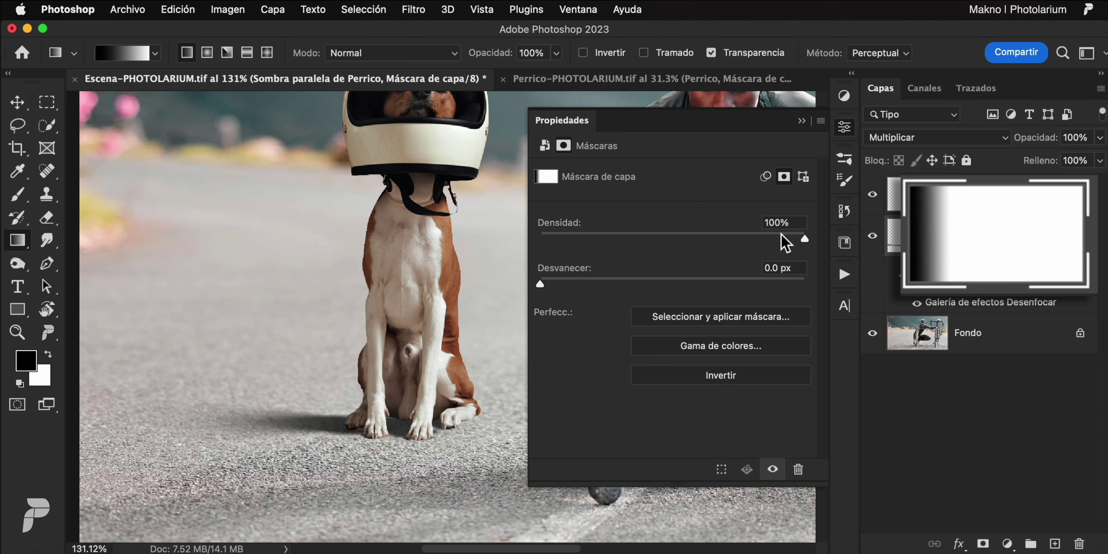
Step: Lower the shadow layer mask's Densidad to about 60%
left_click_drag(804, 240, 687, 234)
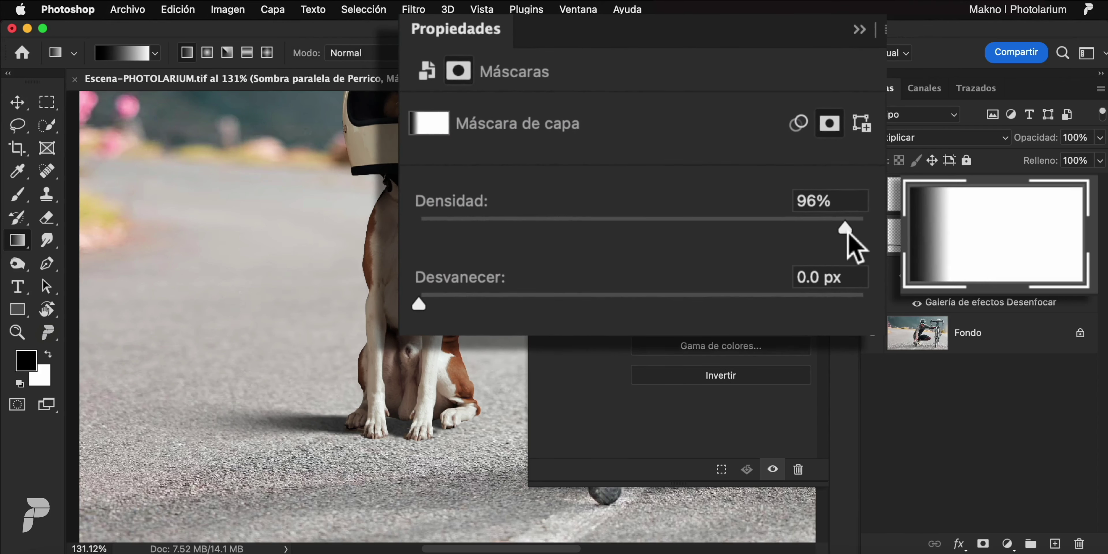
left_click(859, 29)
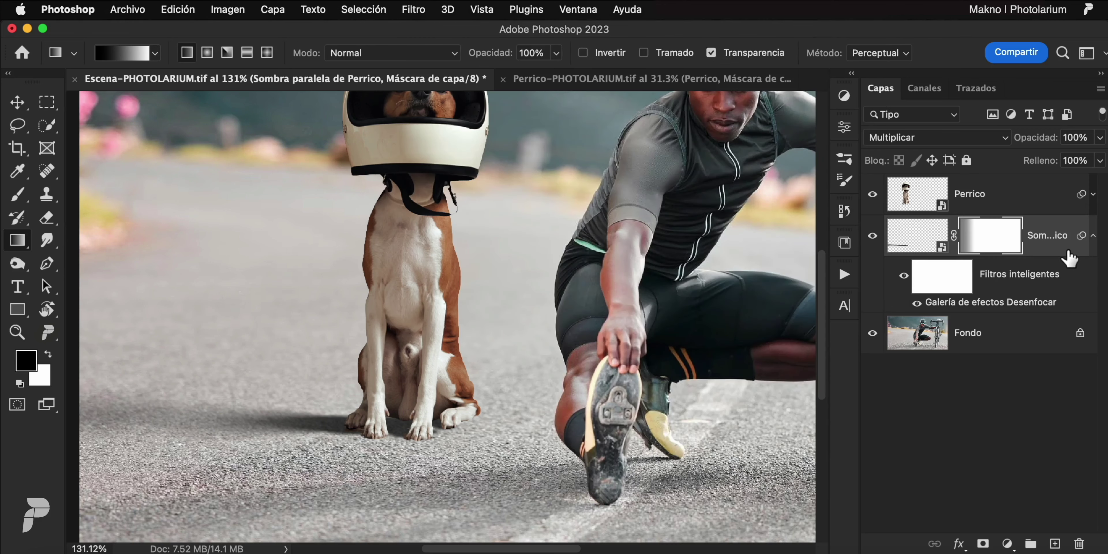
double_click(1069, 258)
Step: Split the shadow's Capa subyacente white Blend If slider at 200/248
mouse_move(829, 420)
left_mouse_down()
mouse_move(841, 420)
mouse_move(801, 404)
left_mouse_up()
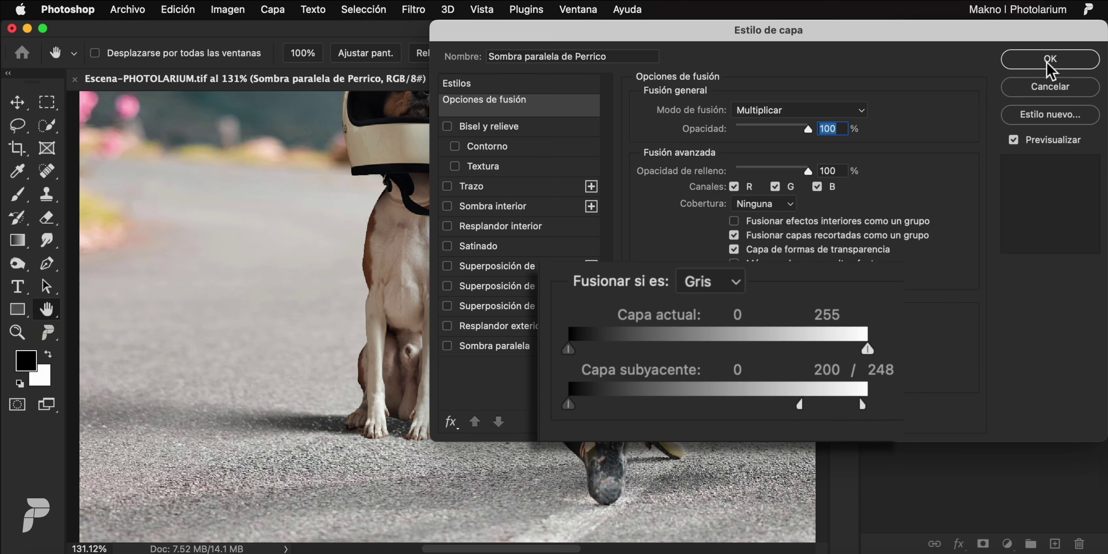
left_click(1049, 60)
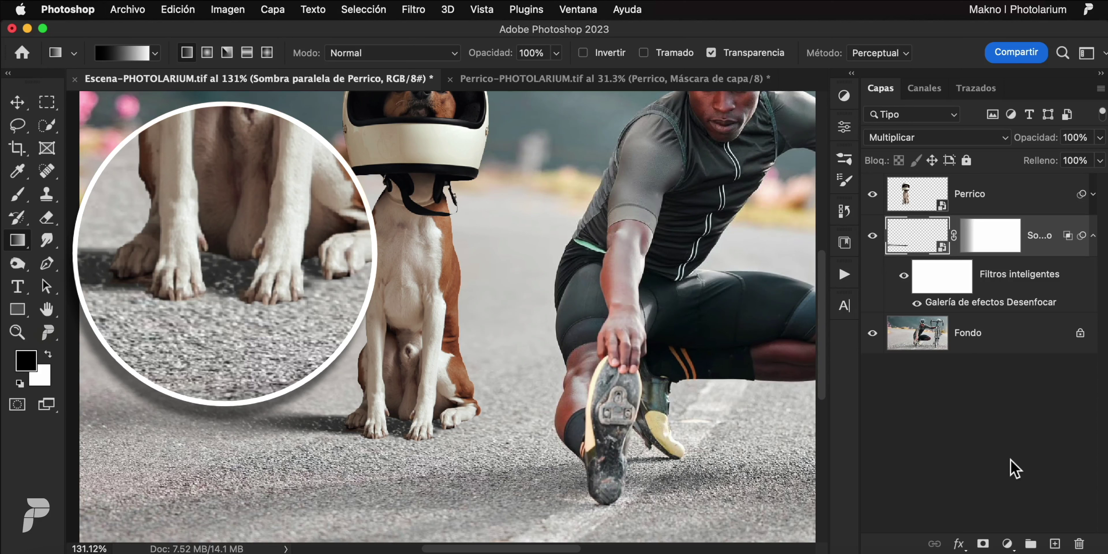
Step: Add a new layer named Extra Sombra and paint black under the paws with a 25 px brush
left_click(1055, 544)
double_click(966, 236)
type("Extra Sombra")
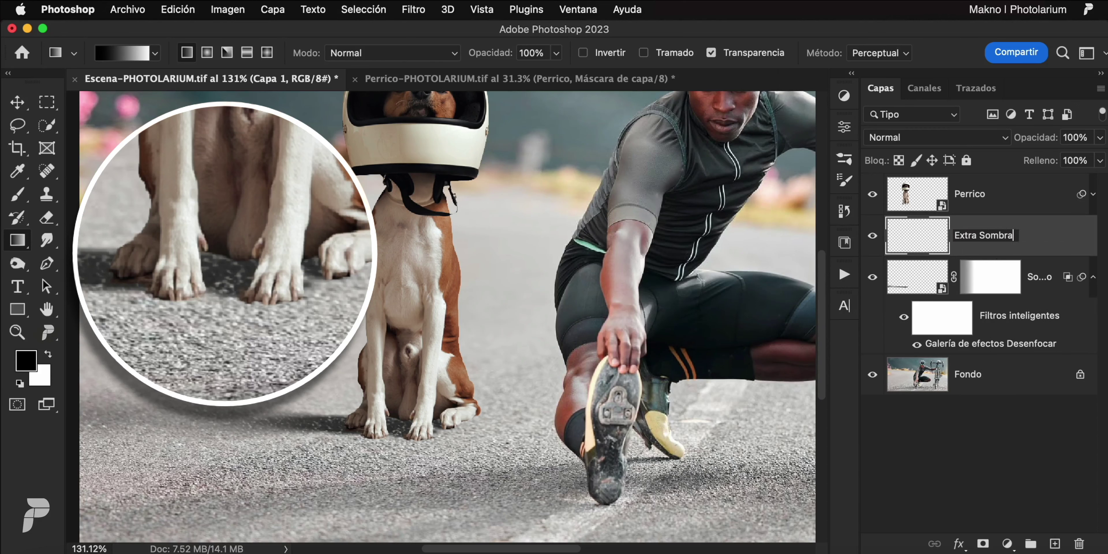
key("Return")
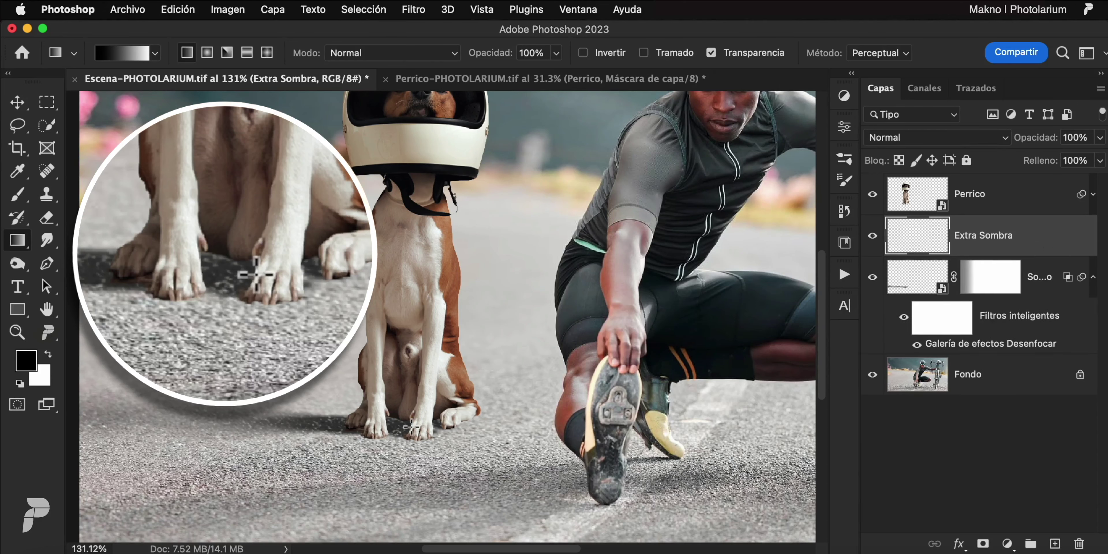
key("b")
key("bracketleft")
key("bracketleft")
key("bracketleft")
left_click_drag(388, 424, 454, 426)
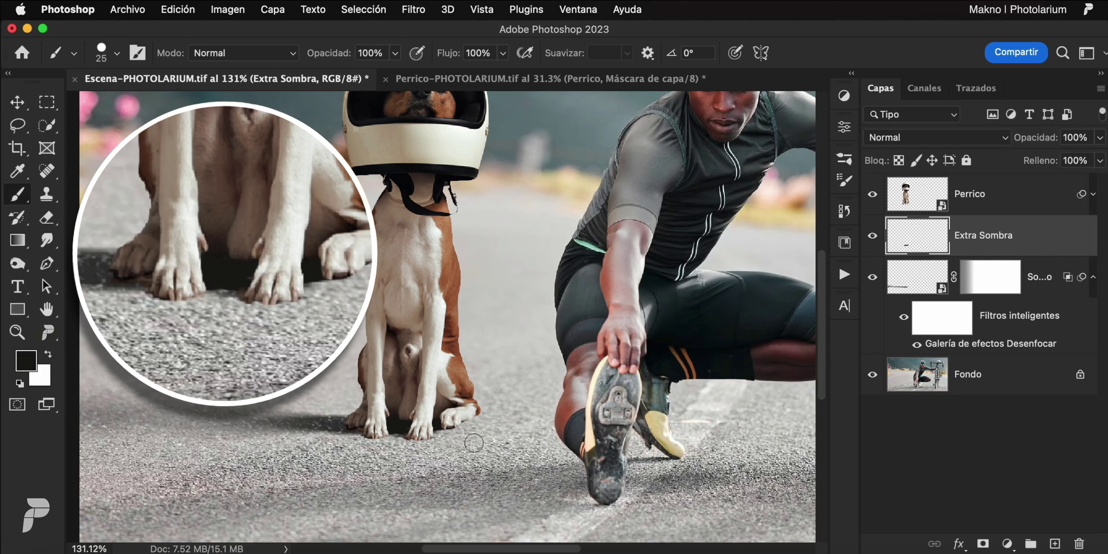
Step: Blur the Extra Sombra paint with 4.9 px Gaussian Blur and set its opacity to 81%
left_click(413, 8)
left_click(794, 309)
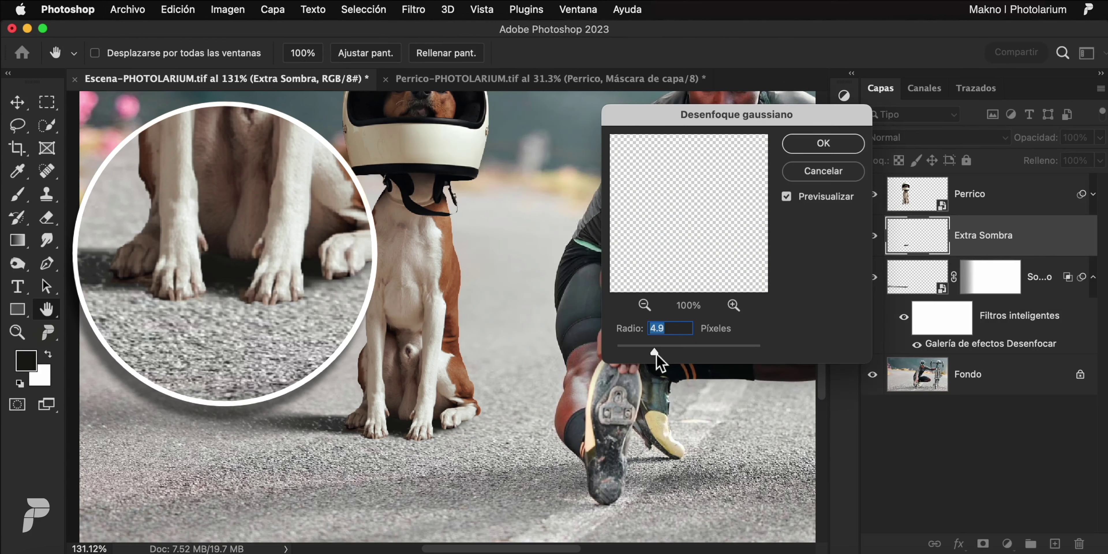
key("Return")
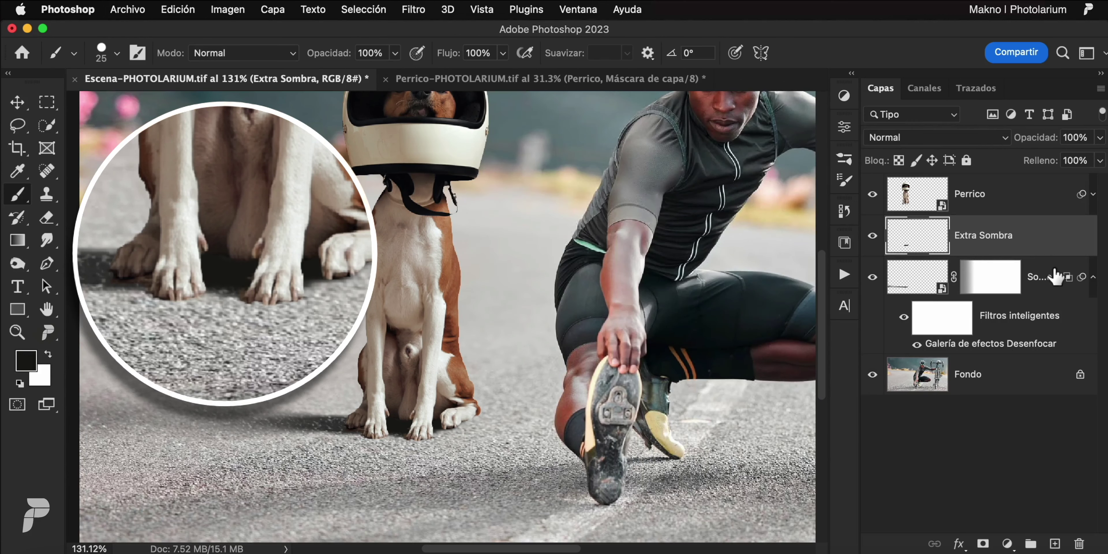
left_click_drag(1039, 139, 1026, 144)
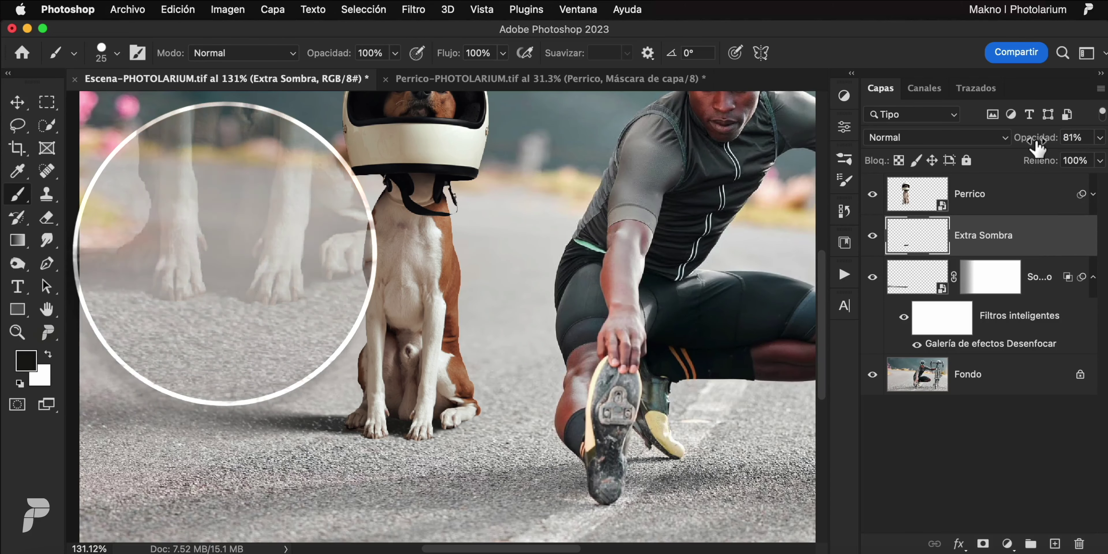
key("super+0")
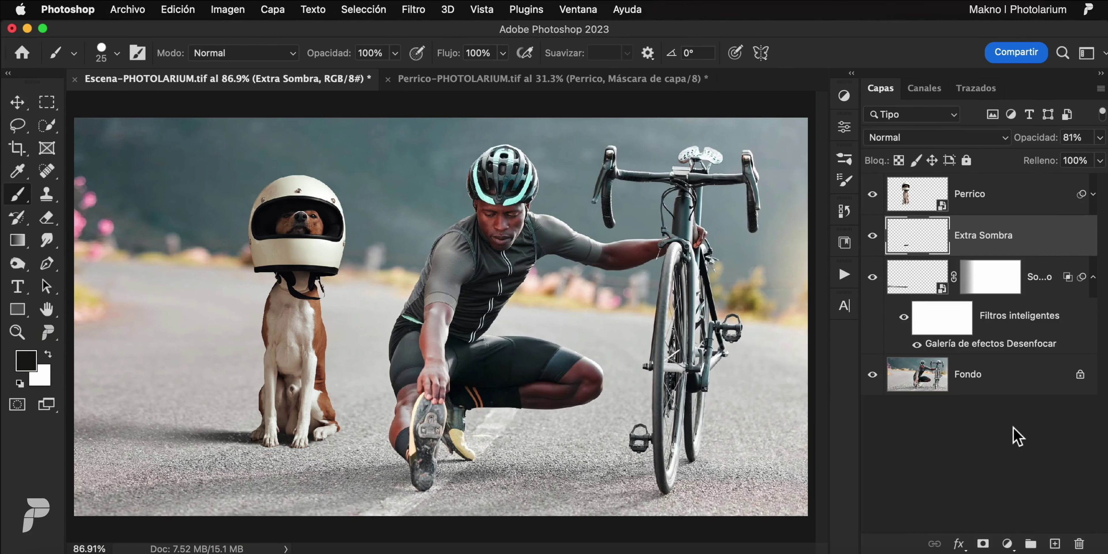
Step: Duplicate the Perrico dog layer and name the copy Halo
left_click(1094, 277)
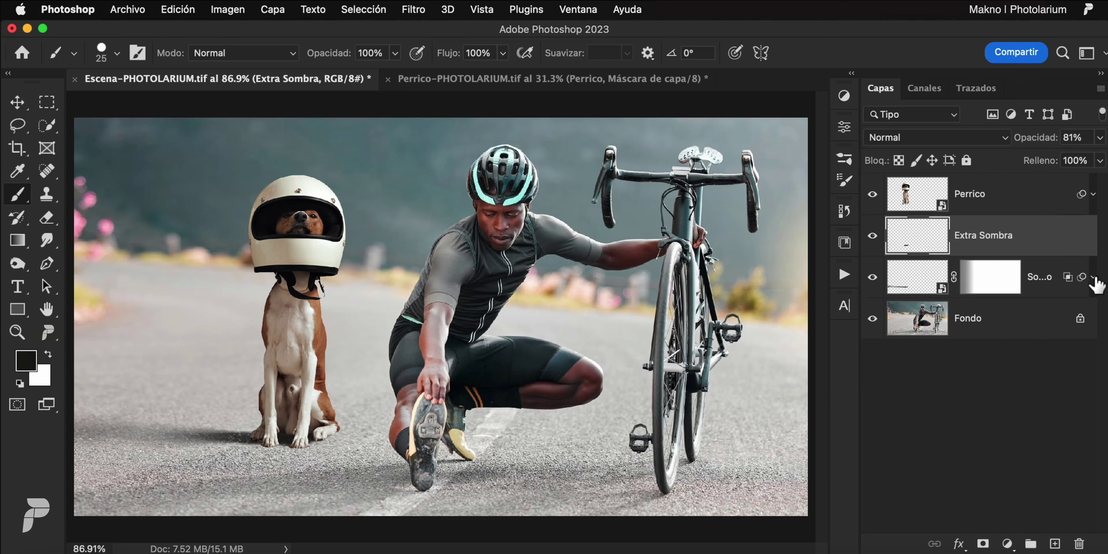
left_click(1040, 206)
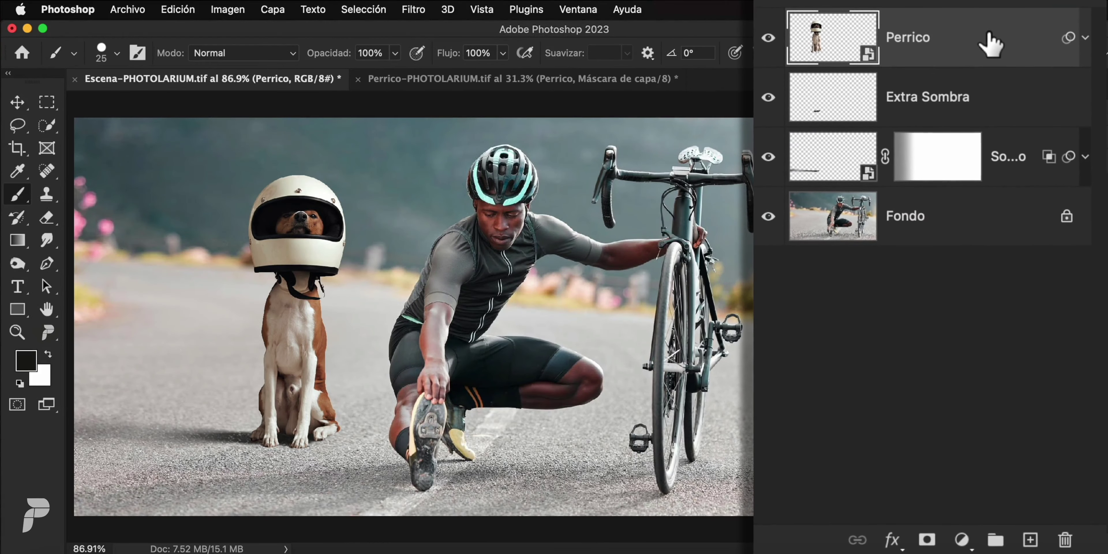
key("super+j")
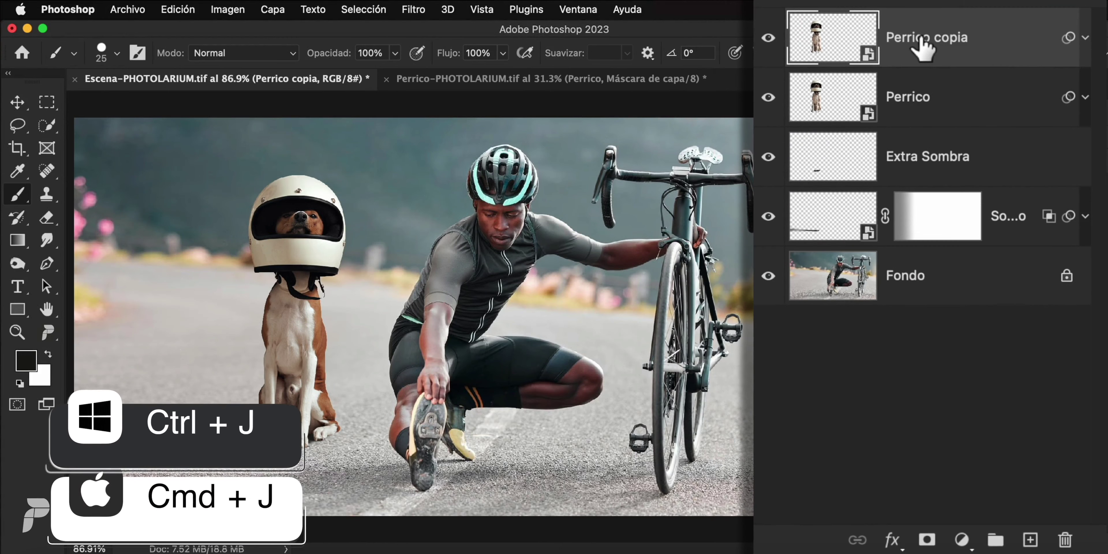
double_click(922, 39)
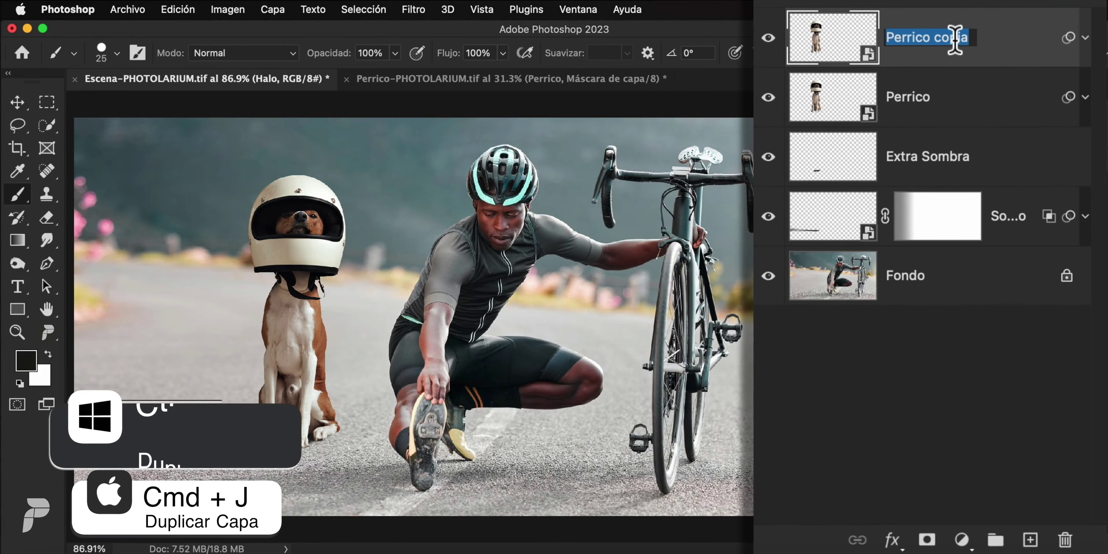
type("Halo")
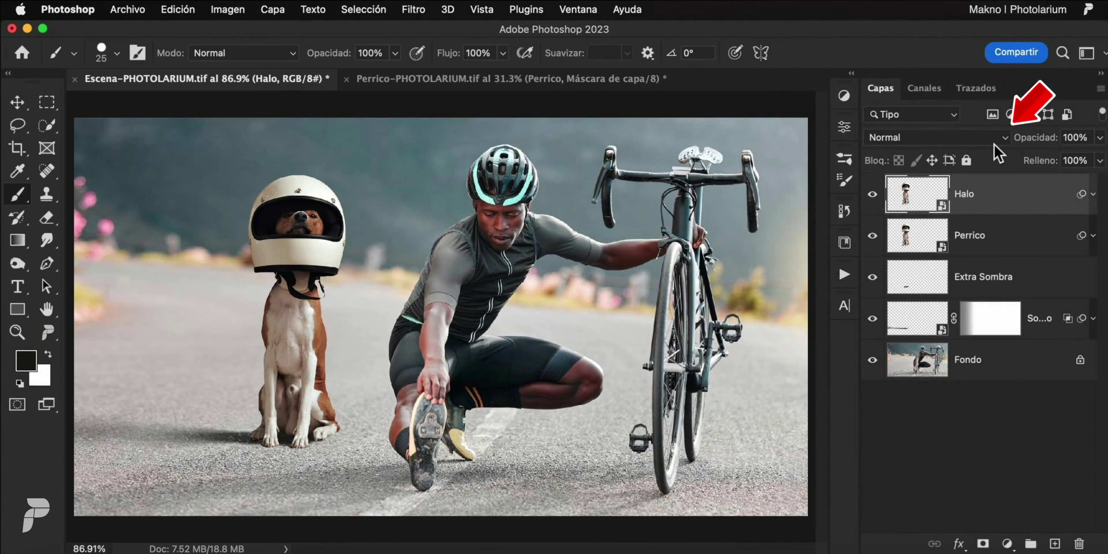
Step: Set the Halo layer to Trama blend mode and load the dog's outline as a selection
left_click(995, 144)
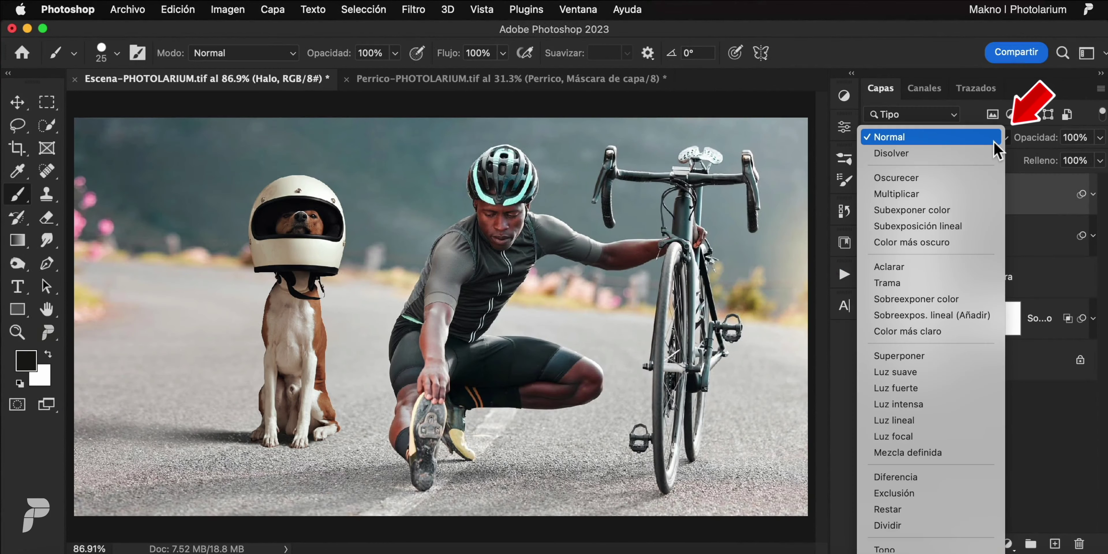
left_click(928, 286)
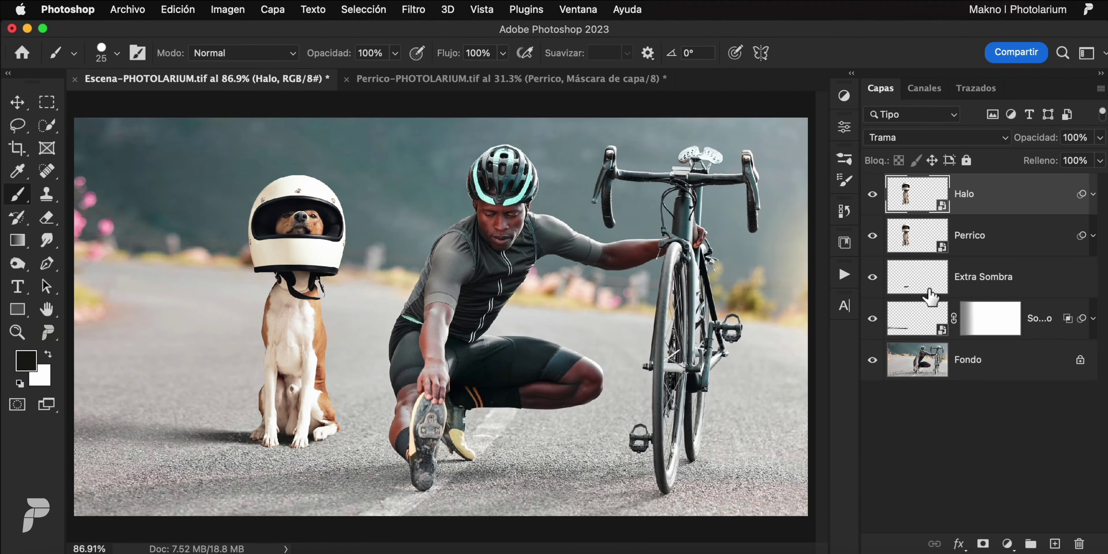
left_click(873, 195)
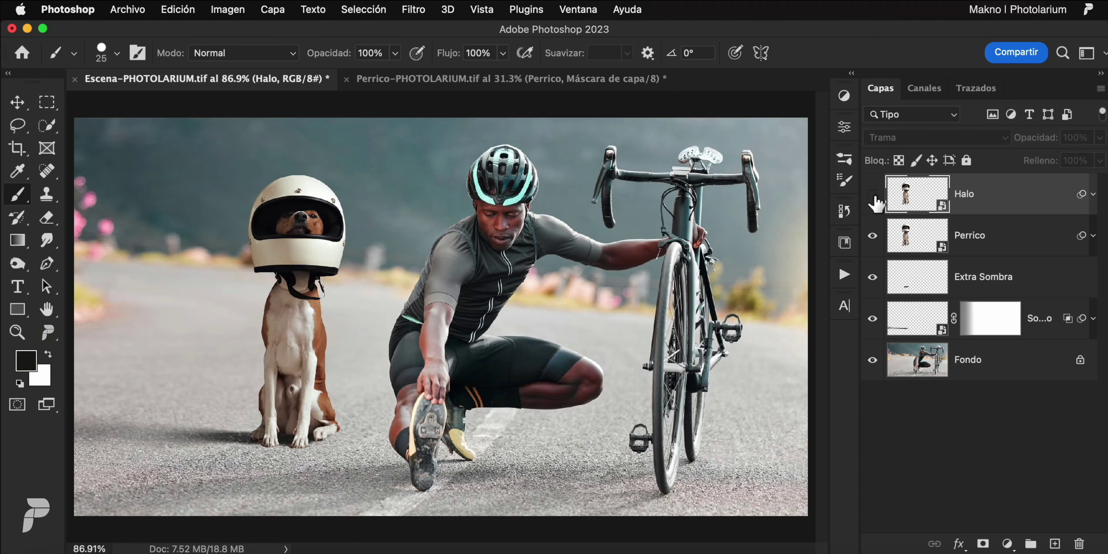
left_click(873, 194)
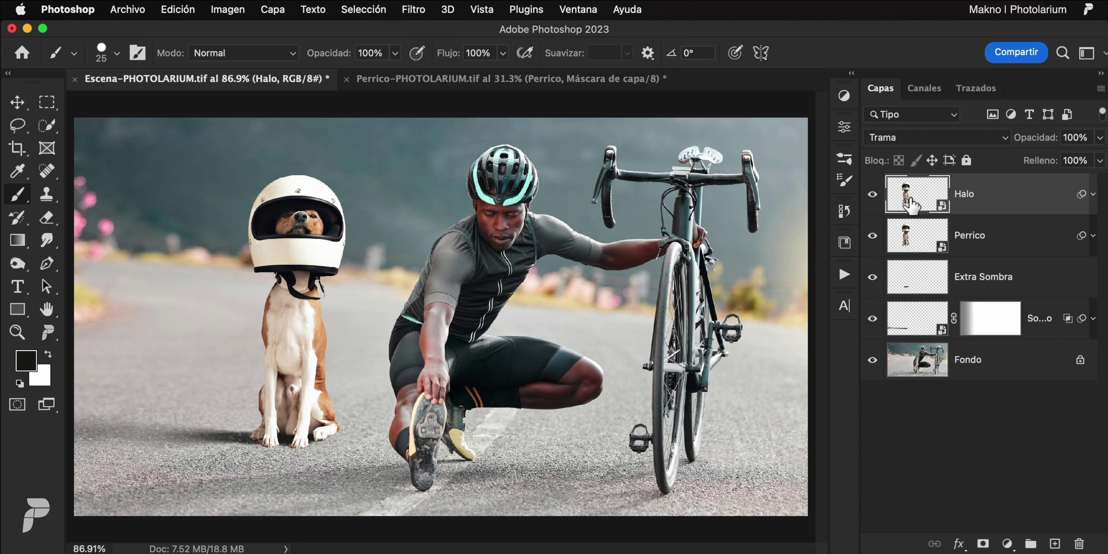
left_click_drag(912, 198, 907, 197)
left_click(909, 200, "ctrl")
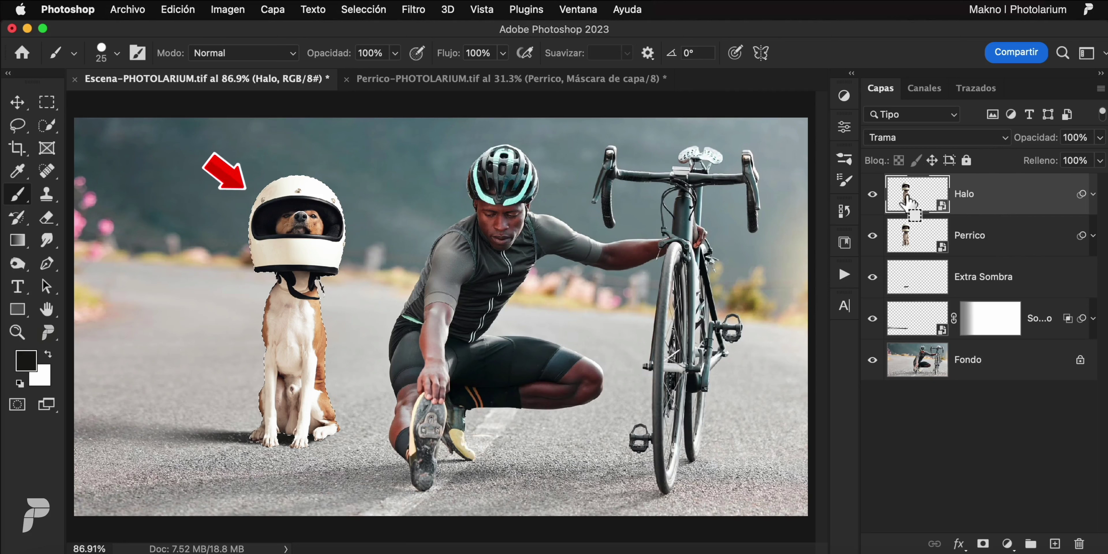
Step: Contract the dog selection by 2 pixels
left_click(367, 13)
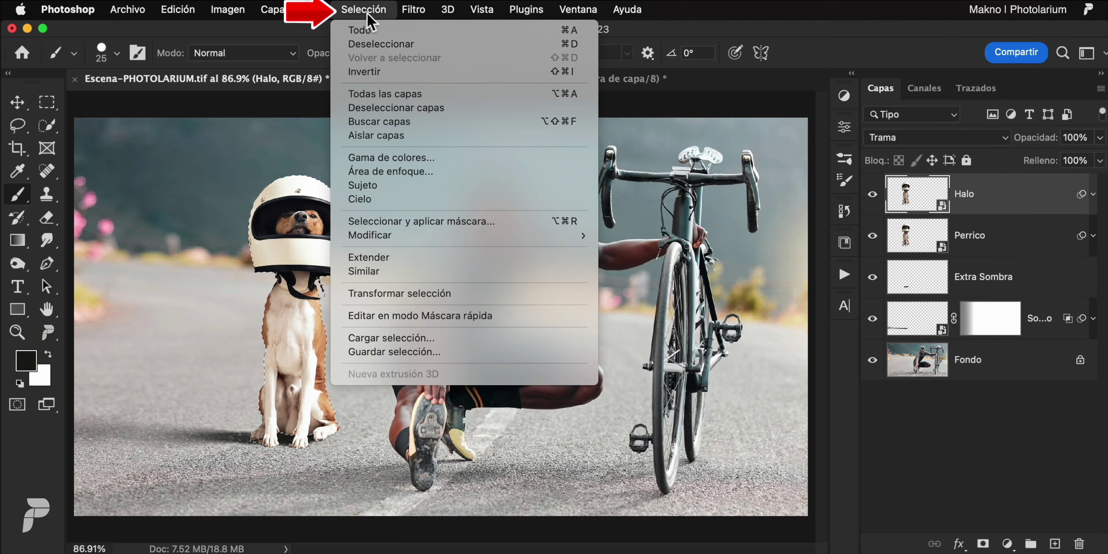
mouse_move(370, 235)
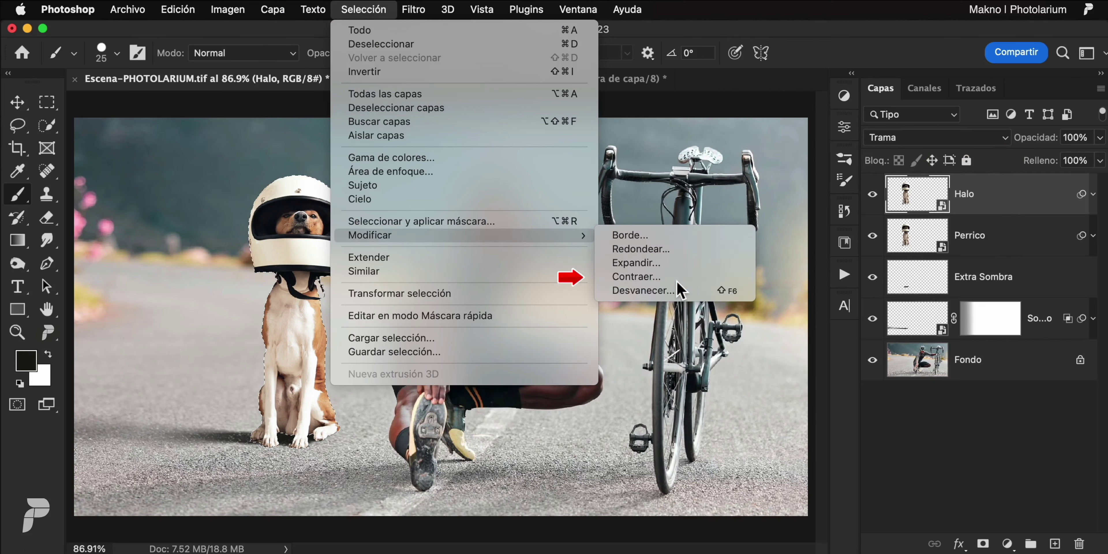
left_click(662, 277)
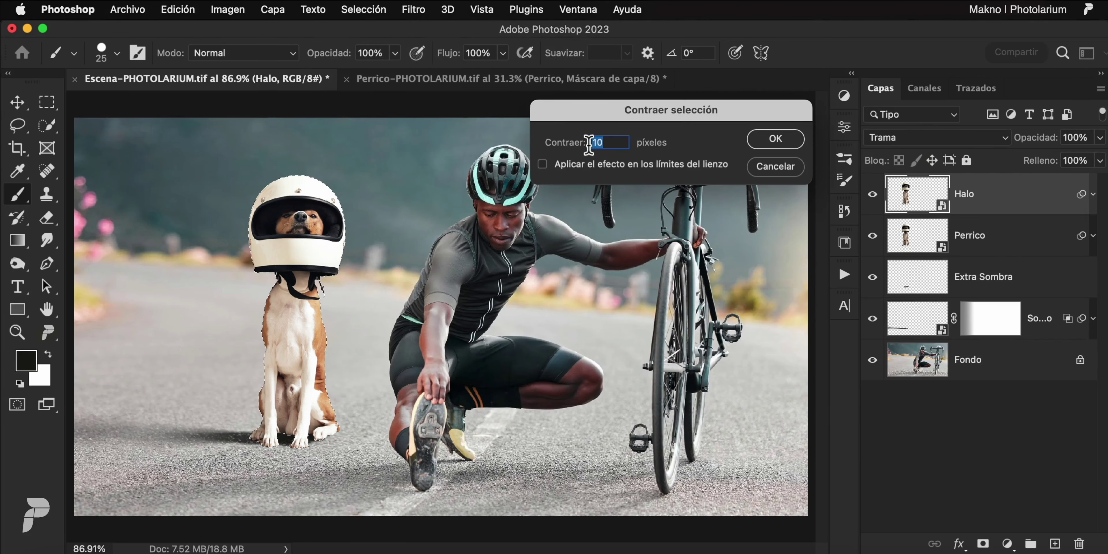
type("2")
left_click(776, 140)
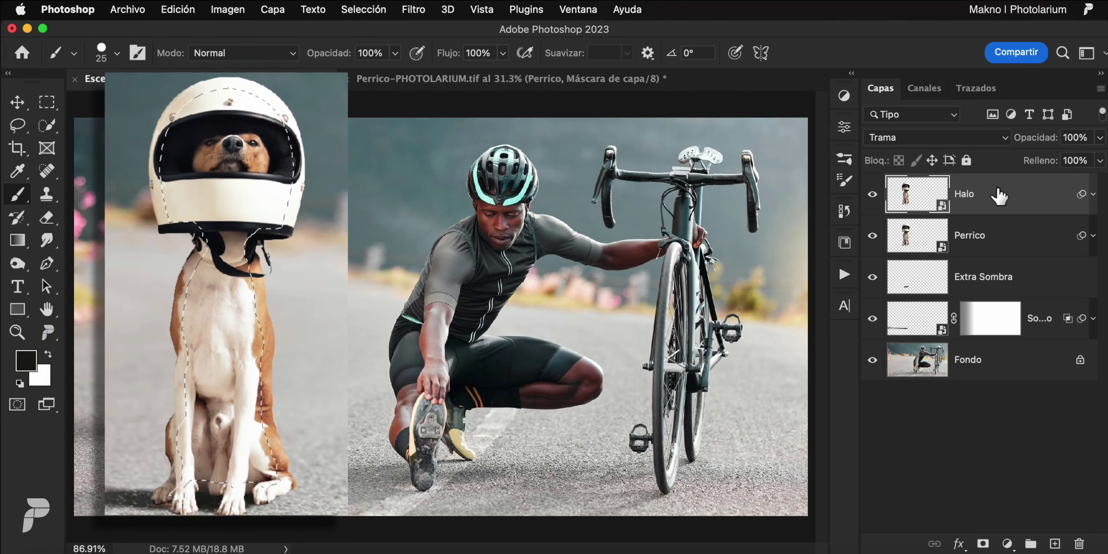
Step: Give the Halo layer an inverted mask from the selection, feathered about 4.9 px
left_click(984, 543)
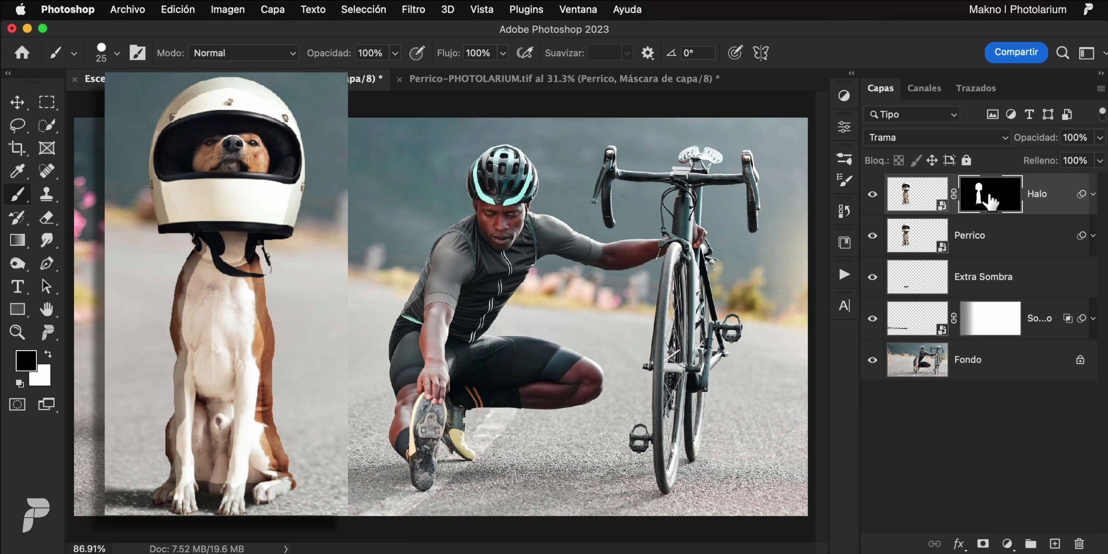
key("super+i")
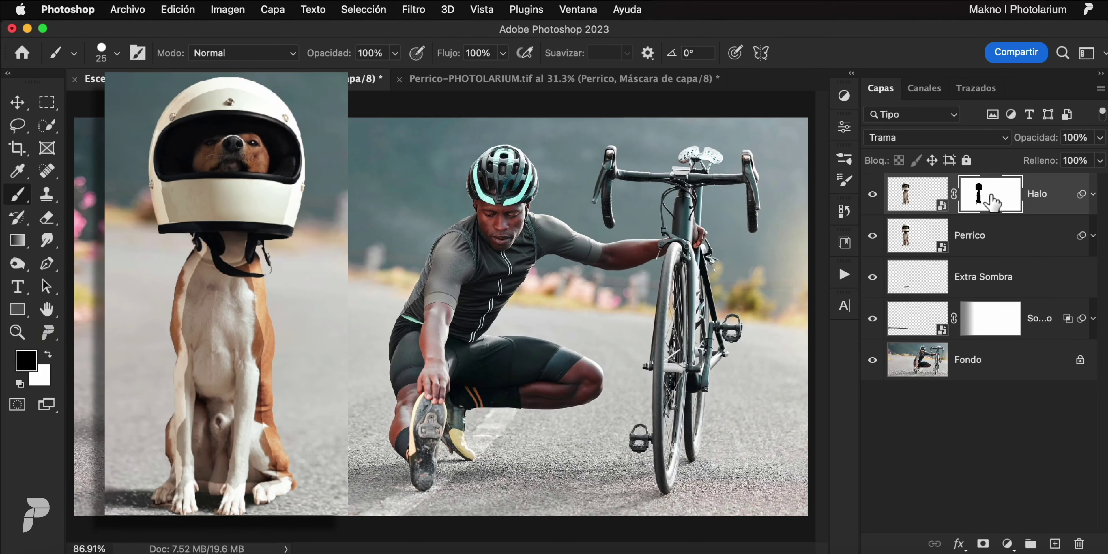
double_click(991, 196)
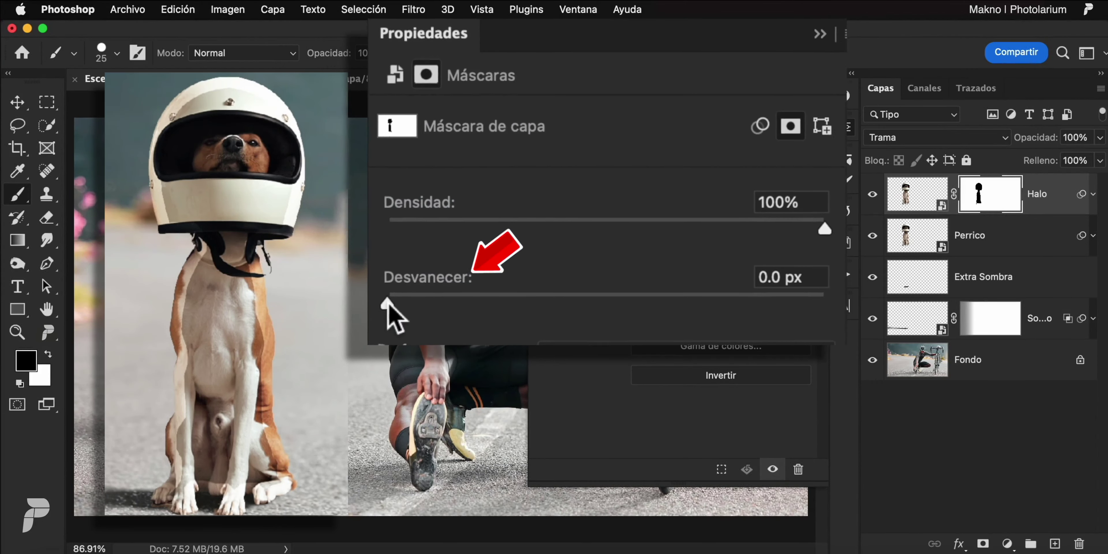
left_click_drag(540, 284, 568, 285)
left_click_drag(441, 313, 506, 303)
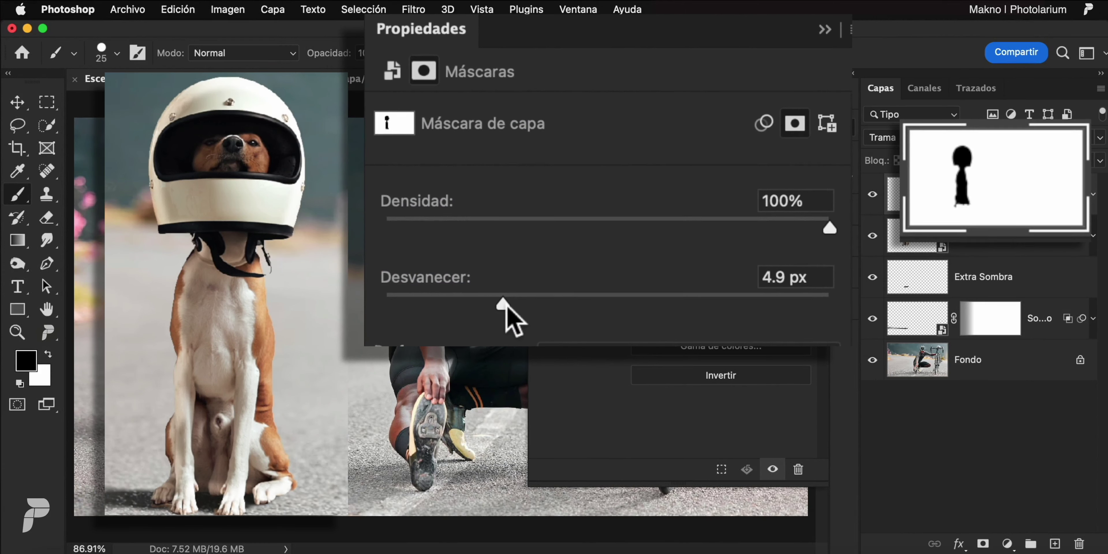
left_click(825, 30)
key("bracketright")
key("bracketright")
key("bracketright")
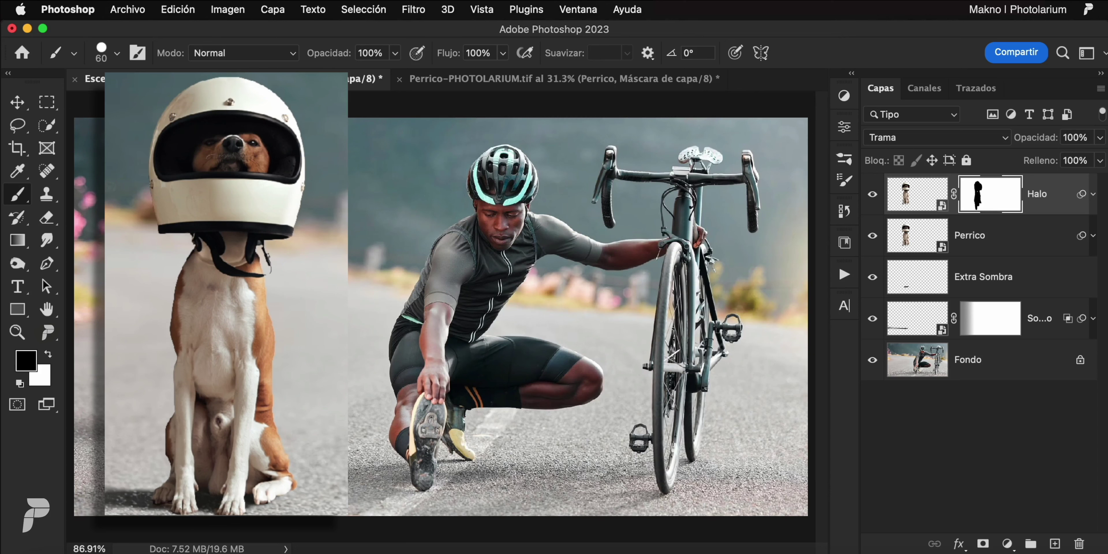
left_click(873, 195)
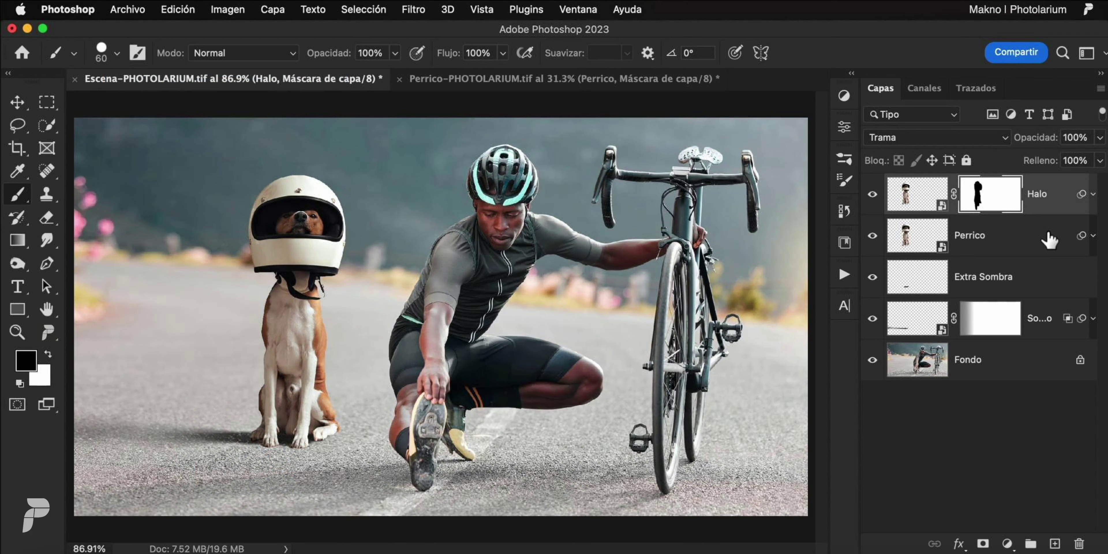
left_click(1049, 239)
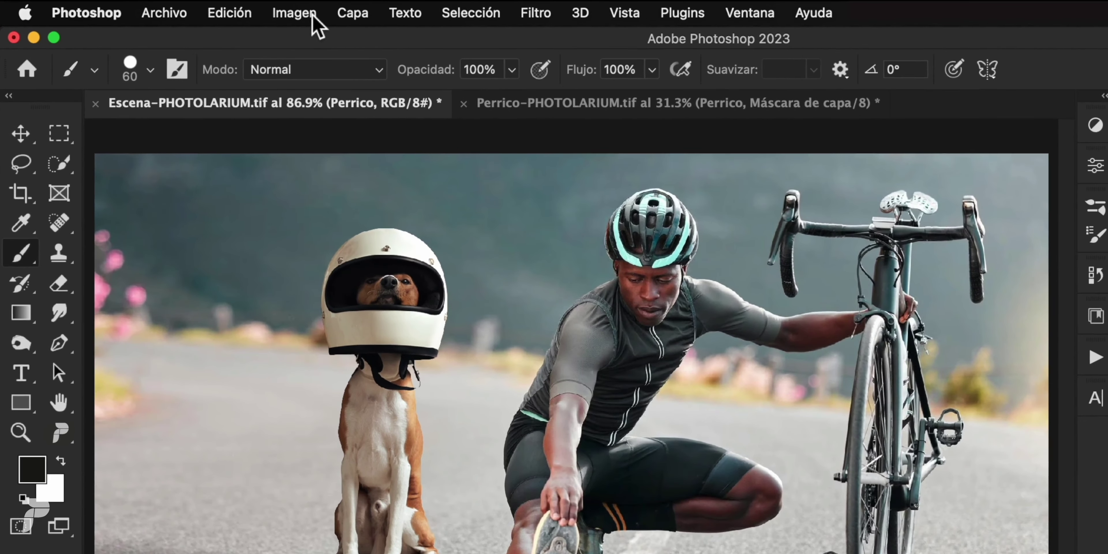
Step: Apply an Intensidad (vibrance) adjustment of +81 to Perrico, leaving Saturación at 0
left_click(242, 11)
mouse_move(303, 68)
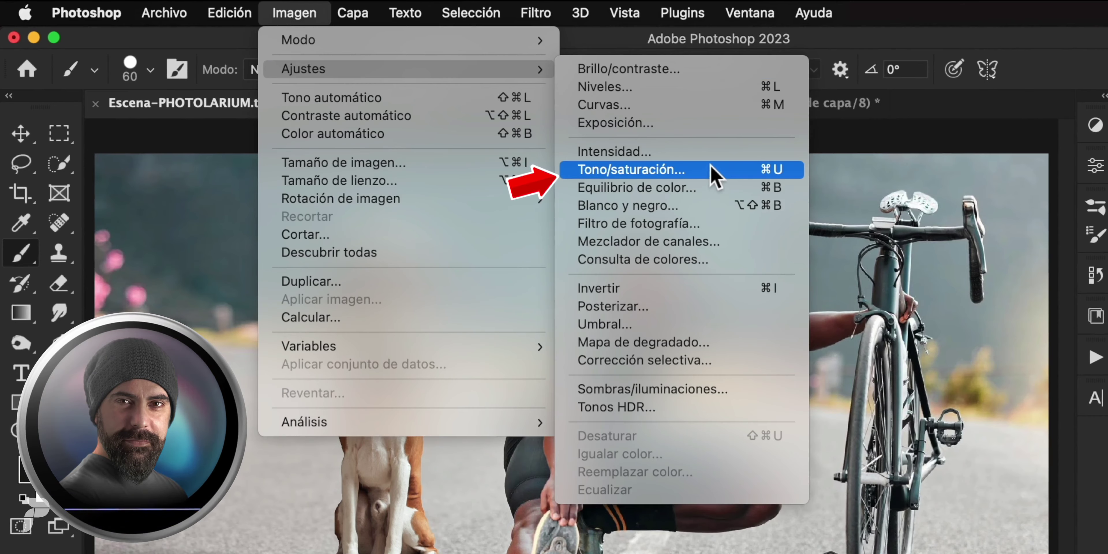
left_click(710, 151)
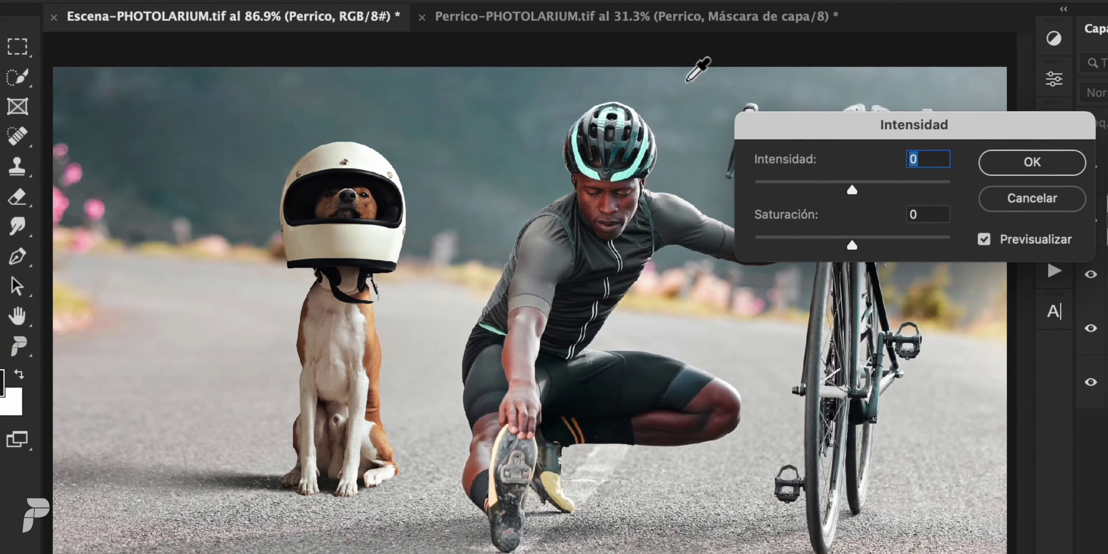
mouse_move(857, 194)
left_mouse_down()
mouse_move(928, 203)
mouse_move(799, 196)
mouse_move(935, 195)
left_mouse_up()
left_click(986, 239)
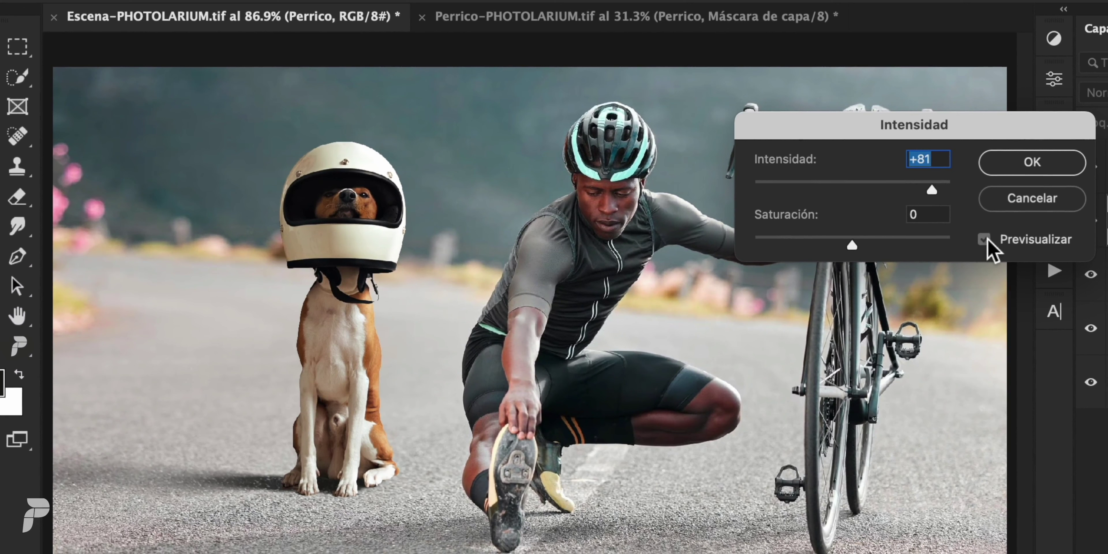
left_click(1033, 164)
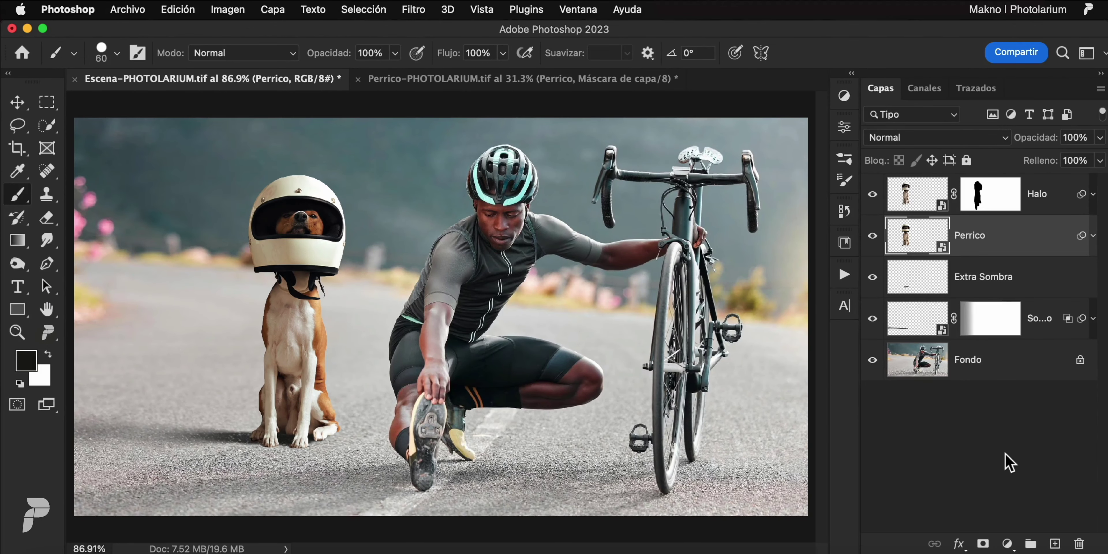
Step: Use Corrección selectiva to set Amarillo to -11% in the dog's Blancos
left_click(228, 9)
left_click_drag(665, 284, 658, 284)
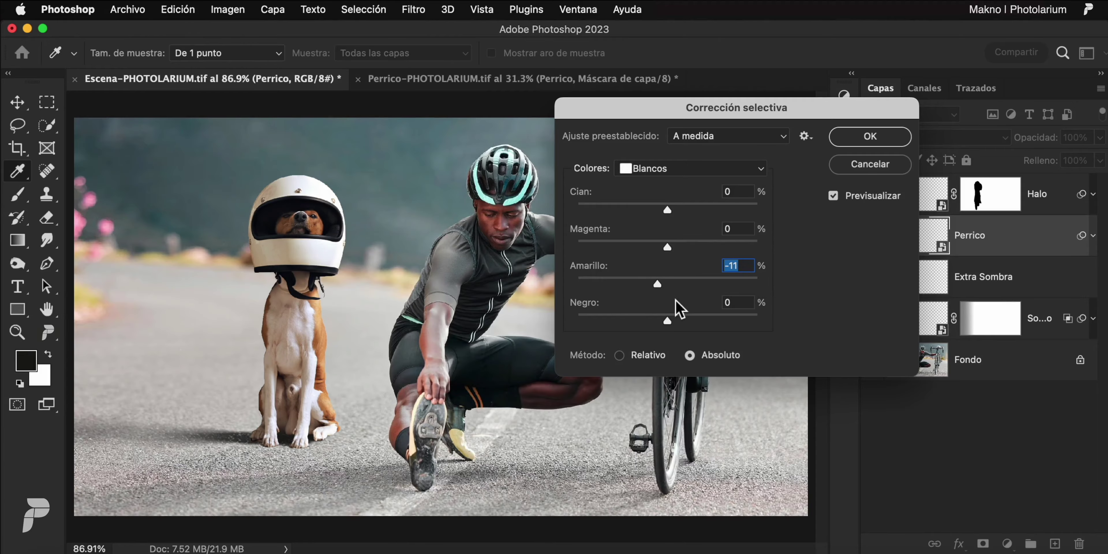
left_click_drag(668, 321, 667, 321)
left_click(871, 136)
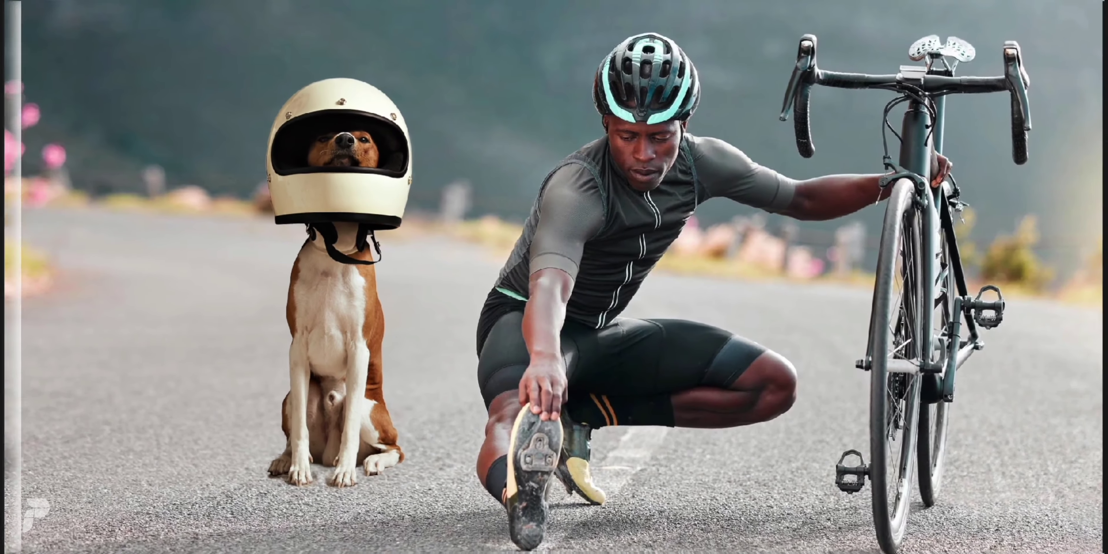